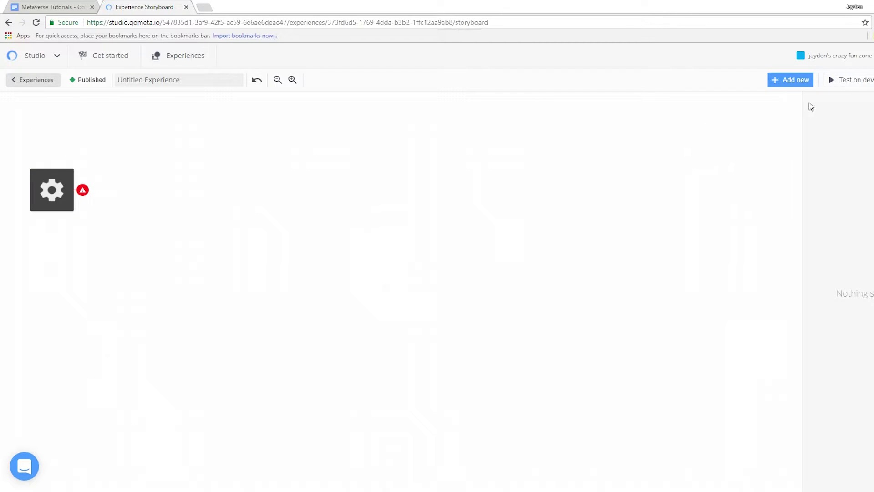
# Add a new character scene and place it to the right of the start block.
pyautogui.click(791, 80)
pyautogui.click(189, 189)
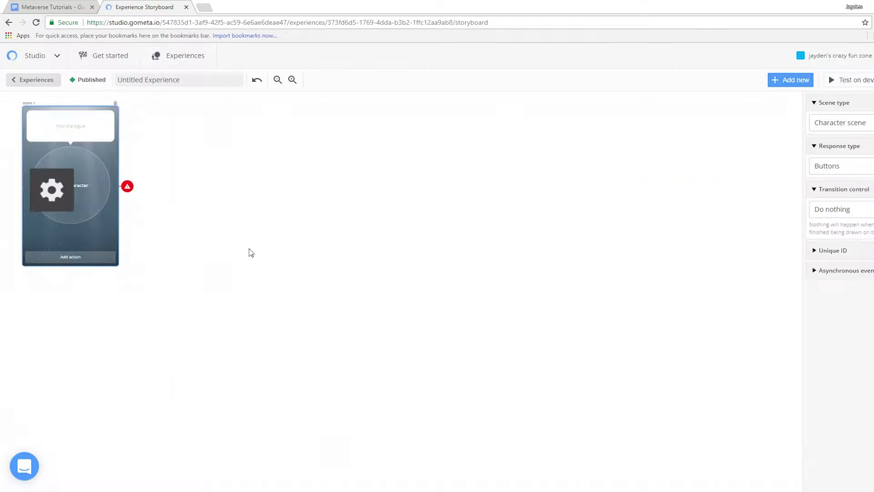
pyautogui.moveTo(102, 151); pyautogui.dragTo(219, 157)
# Search the characters for 'old man' and set the scene's character to Old Man.
pyautogui.click(198, 183)
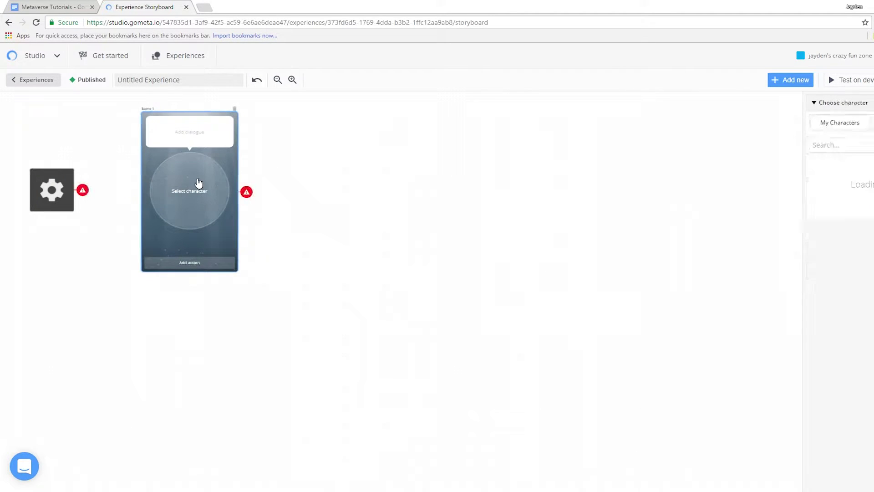
pyautogui.click(858, 139)
pyautogui.write('old')
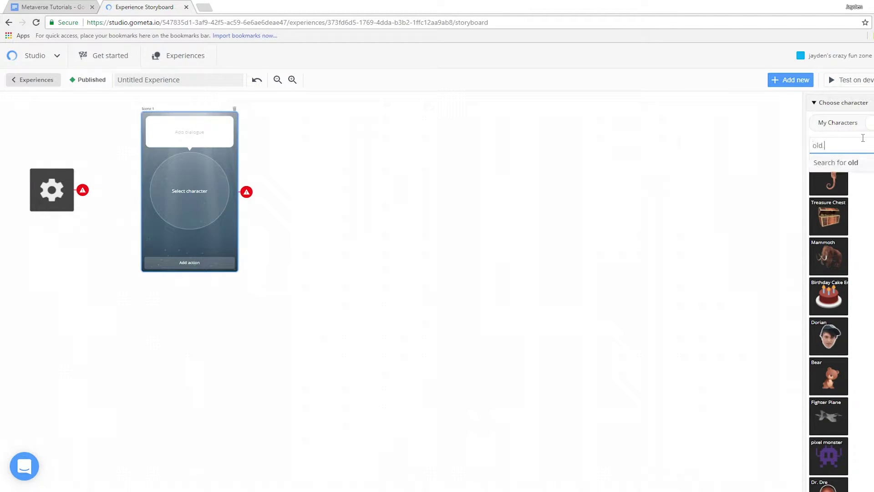
pyautogui.write(' man')
pyautogui.press('Return')
pyautogui.click(823, 185)
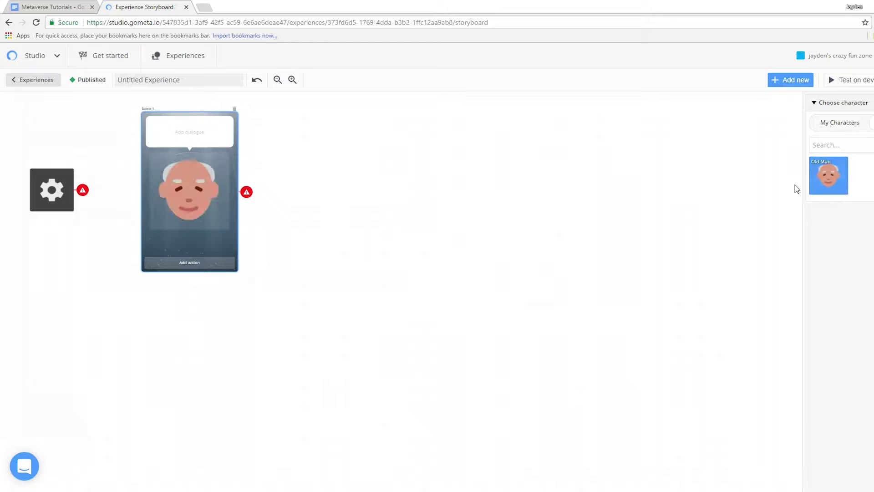
# Write the Old Man's greeting to the young traveler, correcting the misspelling to 'traveler'.
pyautogui.click(199, 135)
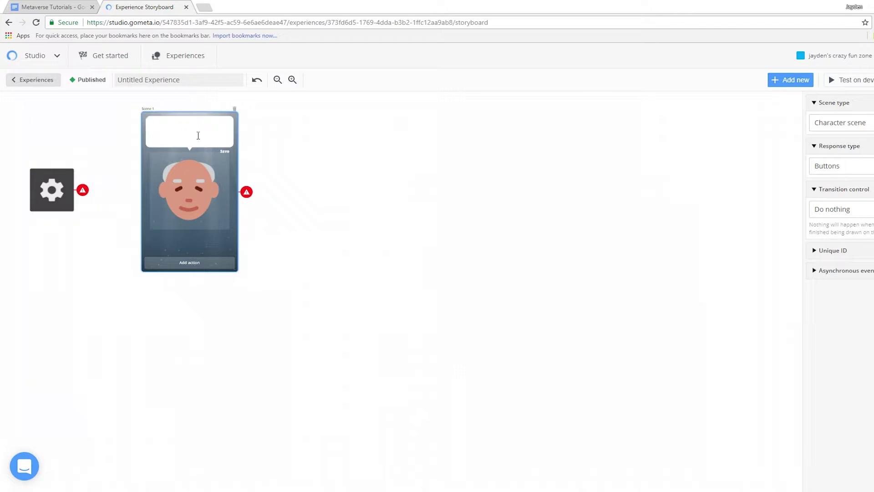
pyautogui.write('Hell')
pyautogui.write('o young travel')
pyautogui.rightClick(188, 123)
pyautogui.click(202, 130)
pyautogui.write('!')
pyautogui.write("'ve been waiting here for thousands")
pyautogui.write('years for yo')
pyautogui.write('ow up')
pyautogui.write('ow t')
pyautogui.write(' t')
pyautogui.write('hat you are finally here, ')
pyautogui.write('how about you kill')
pyautogui.write('a monstetr')
pyautogui.write('r for')
pyautogui.hotkey('ctrl', 'a')
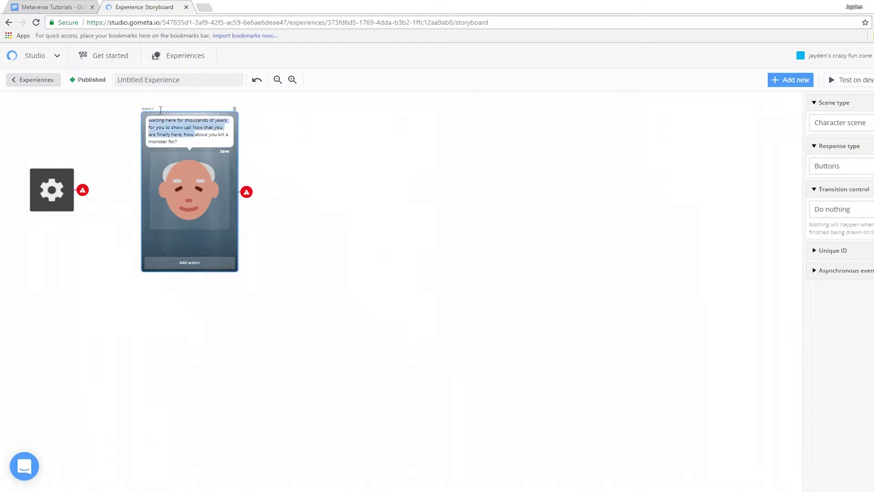
pyautogui.click(180, 156)
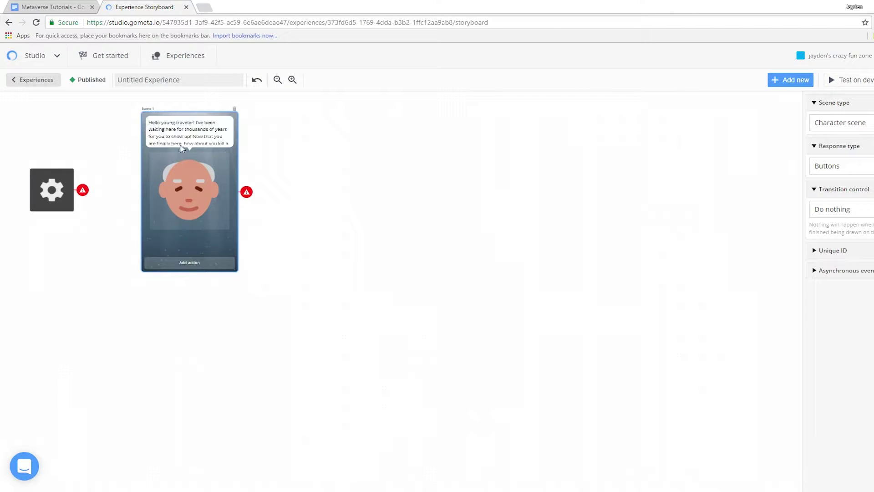
pyautogui.click(200, 172)
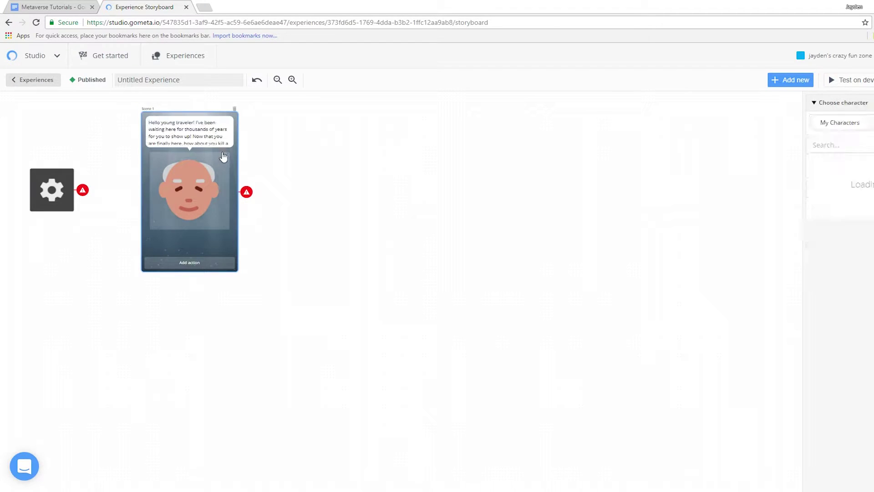
# Trim the dialogue, removing the 'finally here' phrase and fixing the mistyped 'how'.
pyautogui.click(190, 139)
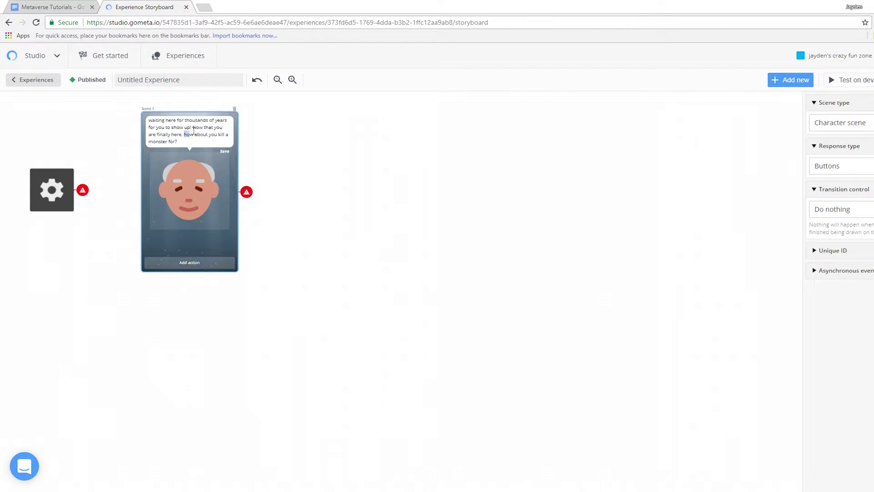
pyautogui.moveTo(184, 134); pyautogui.dragTo(193, 128)
pyautogui.press('BackSpace')
pyautogui.press('Delete')
pyautogui.write('GH')
pyautogui.press('BackSpace')
pyautogui.press('BackSpace')
pyautogui.write("Hello young traveler! I've been")
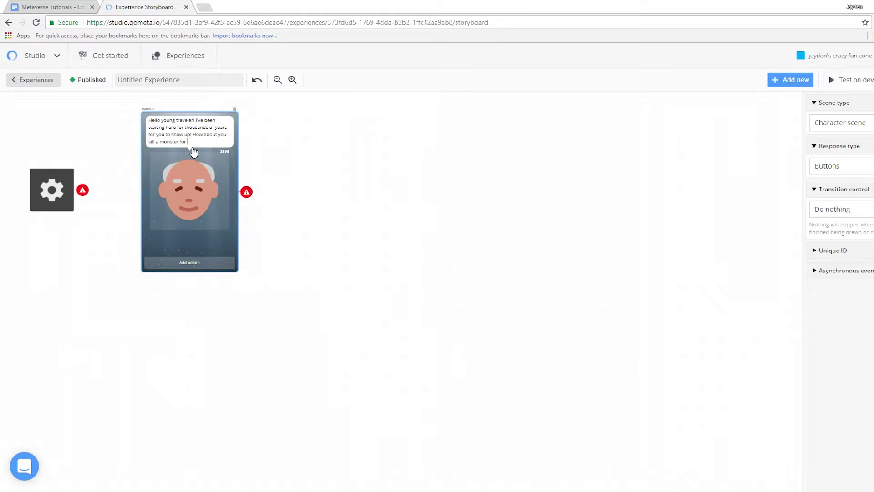
# Add two replies: "Sure, I'll defeat a monster for you!" and "Get lost gramps!".
pyautogui.click(192, 263)
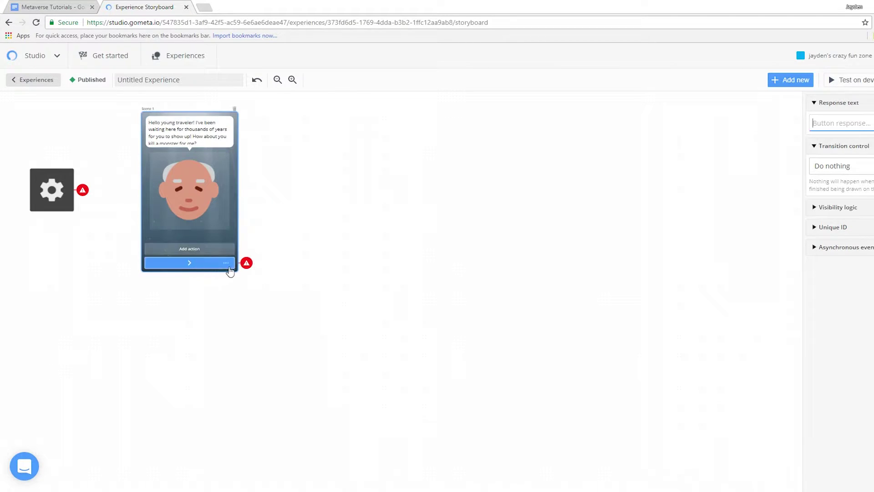
pyautogui.click(192, 251)
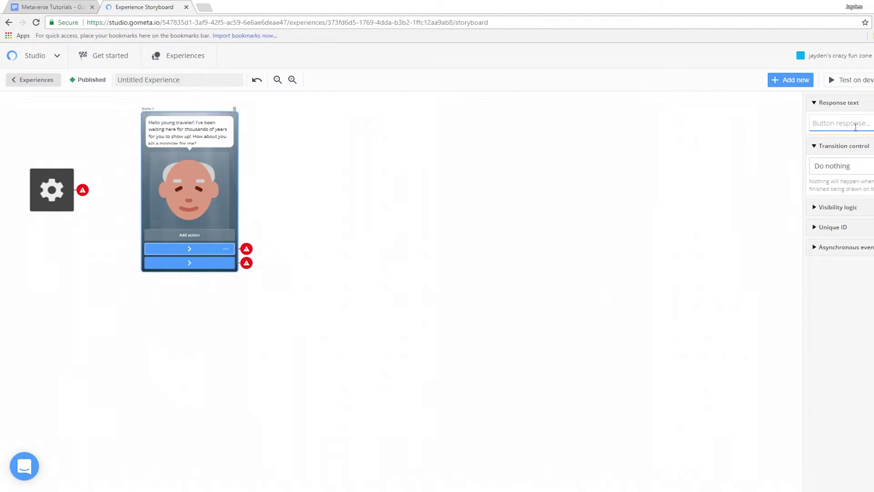
pyautogui.write('Sure')
pyautogui.press('BackSpace')
pyautogui.press('BackSpace')
pyautogui.press('BackSpace')
pyautogui.write("ure, I'll help you ki")
pyautogui.press('BackSpace')
pyautogui.press('BackSpace')
pyautogui.press('BackSpace')
pyautogui.press('BackSpace')
pyautogui.press('BackSpace')
pyautogui.press('BackSpace')
pyautogui.write('efeat a m')
pyautogui.click(201, 263)
pyautogui.write('Get lost gramps.')
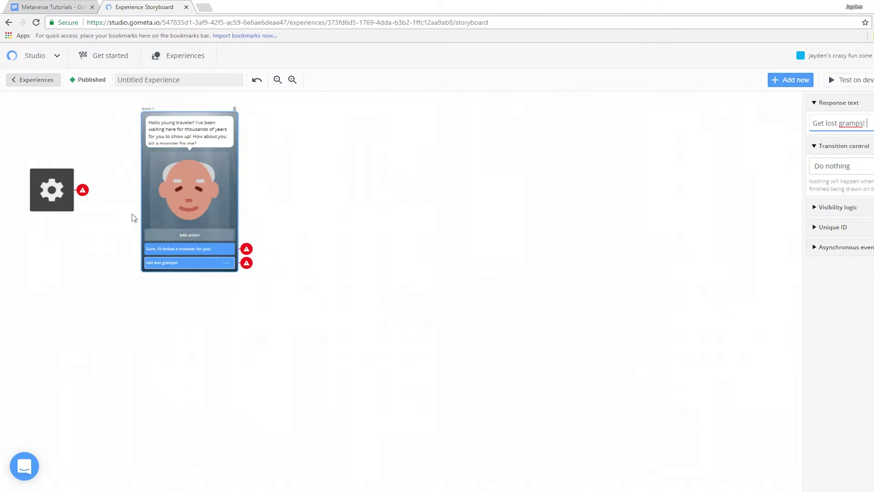
# Set the start block's initial scene to transition to Scene 1, the Old Man scene.
pyautogui.click(60, 182)
pyautogui.click(847, 218)
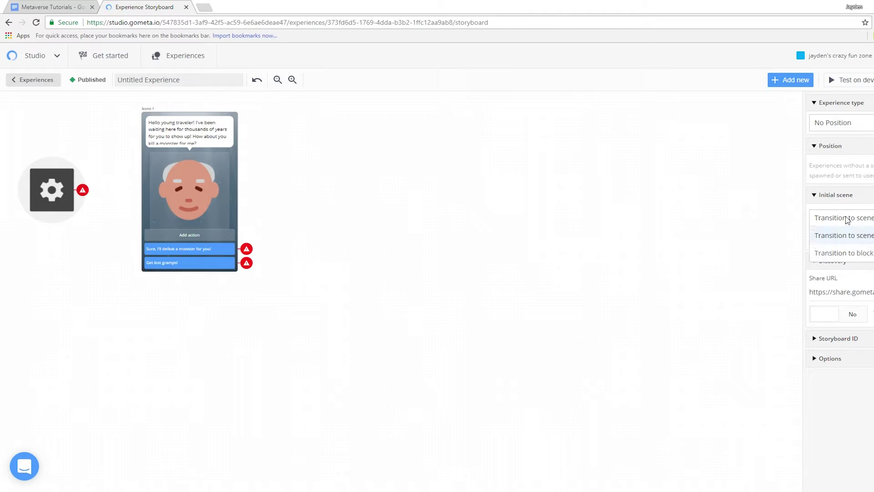
pyautogui.click(849, 234)
pyautogui.click(847, 252)
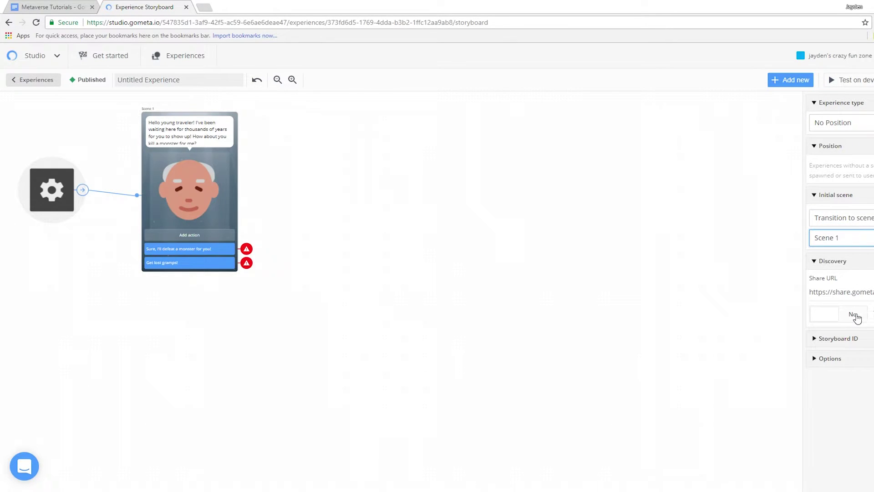
pyautogui.click(229, 191)
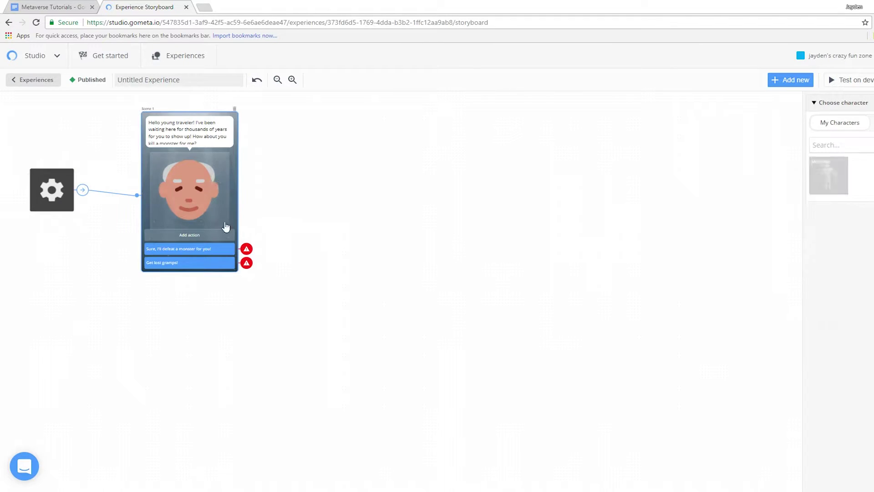
# Add a character Scene 2 whose dialogue offers weapons and asks 'What weapon would you prefer?'.
pyautogui.click(208, 254)
pyautogui.click(792, 80)
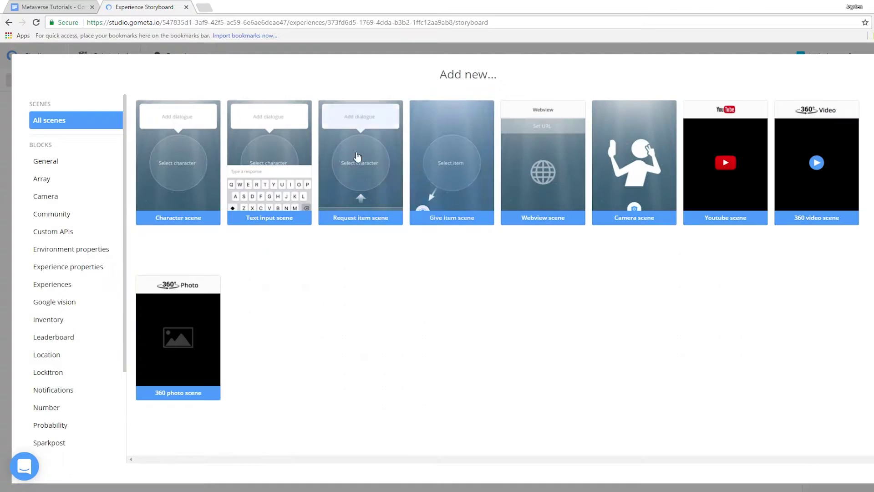
pyautogui.click(183, 174)
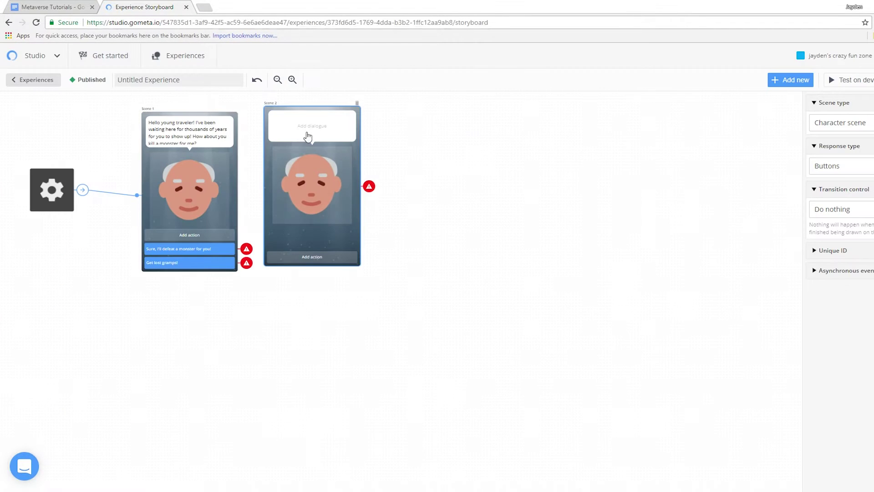
pyautogui.click(308, 134)
pyautogui.write('hank you, kin')
pyautogui.write('I have a')
pyautogui.press('BackSpace')
pyautogui.press('BackSpace')
pyautogui.press('BackSpace')
pyautogui.write('ave a fe')
pyautogui.write('eapons hea')
pyautogui.write('re that will aid you? Wh')
pyautogui.write('. What')
pyautogui.write('eapon would you prefer.')
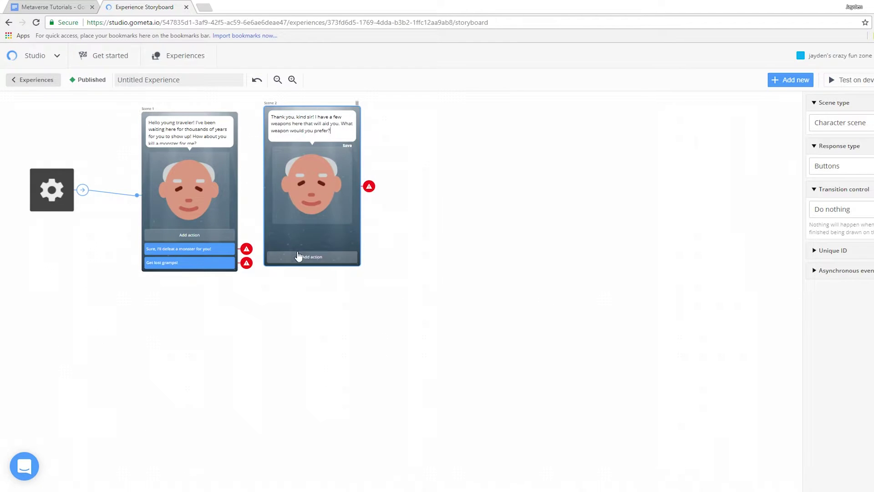
# Add answer buttons to Scene 2 and delete the extra third one.
pyautogui.click(304, 257)
pyautogui.click(321, 244)
pyautogui.click(314, 230)
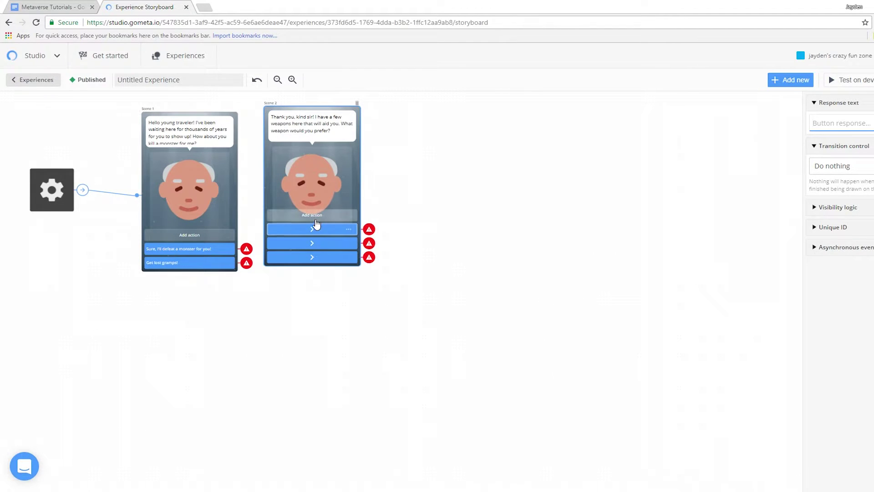
pyautogui.click(348, 230)
pyautogui.click(319, 228)
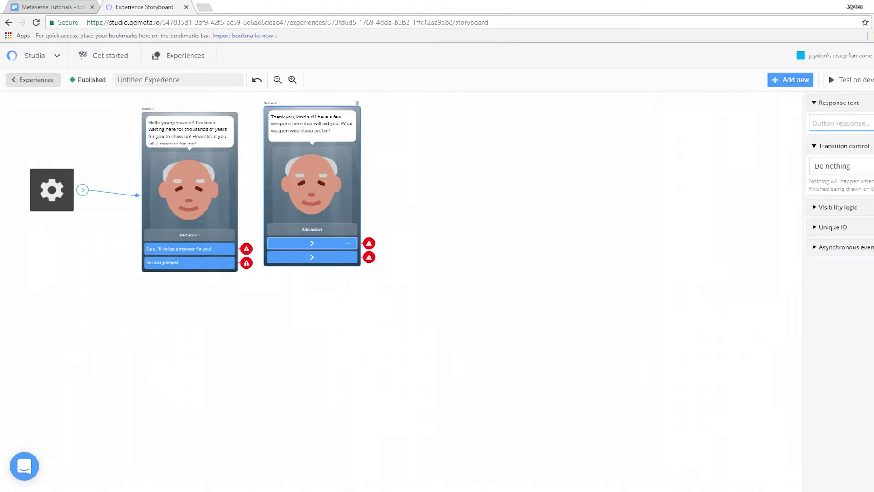
# Name Scene 2's two answers 'Sword' and 'Bow & Arrow'.
pyautogui.click(862, 124)
pyautogui.write('Bow')
pyautogui.hotkey('ctrl', 'a')
pyautogui.write('Sword')
pyautogui.click(326, 257)
pyautogui.write('Bo')
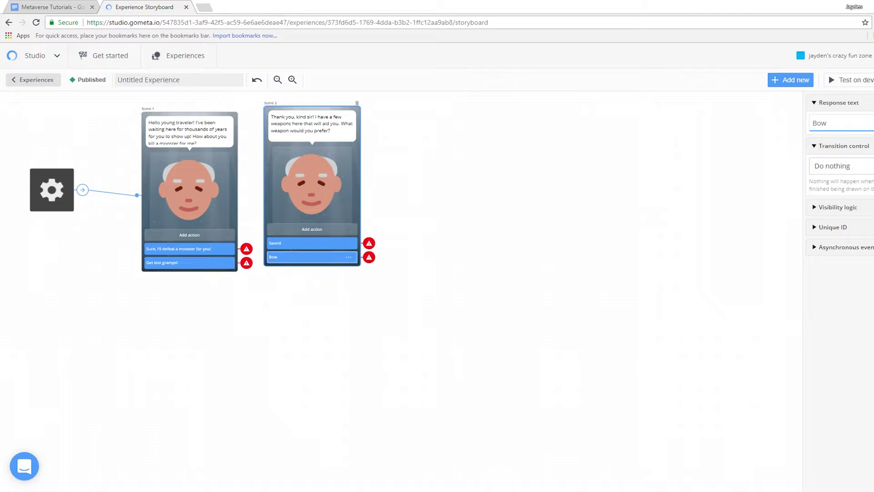
pyautogui.write('Arrow')
pyautogui.click(840, 167)
pyautogui.click(288, 244)
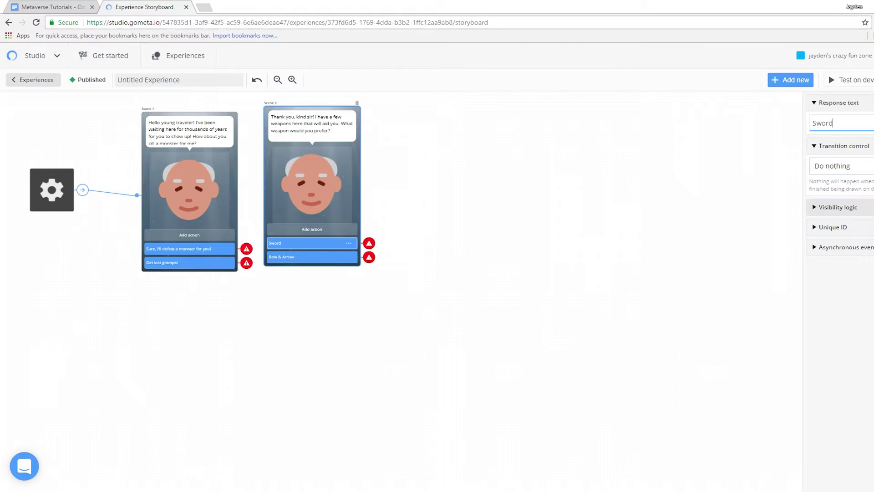
# Make Scene 1's agreeing answer transition to Scene 2.
pyautogui.click(197, 263)
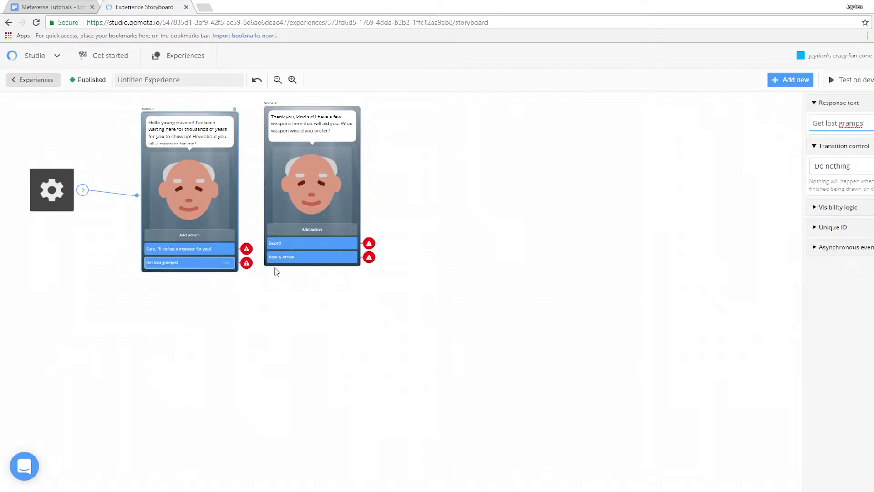
pyautogui.click(210, 249)
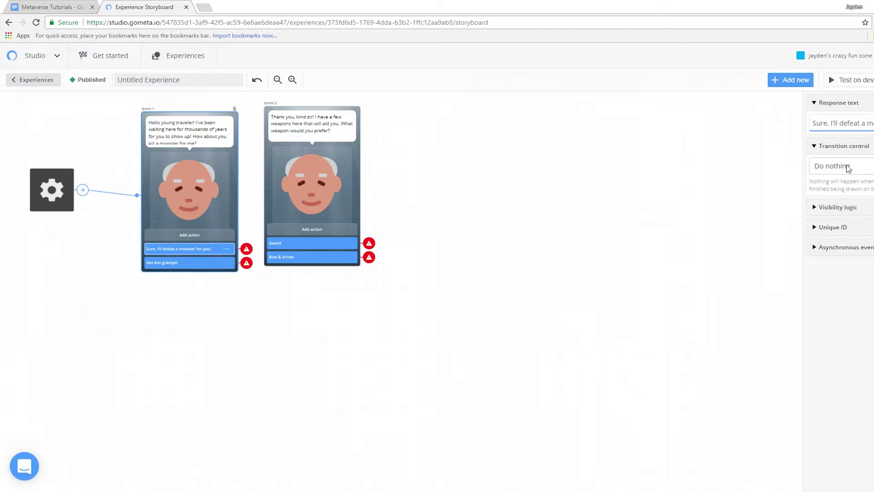
pyautogui.click(846, 166)
pyautogui.click(845, 201)
pyautogui.click(840, 186)
pyautogui.click(851, 221)
# Send 'Get lost gramps!' to a new character Scene 3 whose dialogue laments the wasted 1000 gold.
pyautogui.click(206, 264)
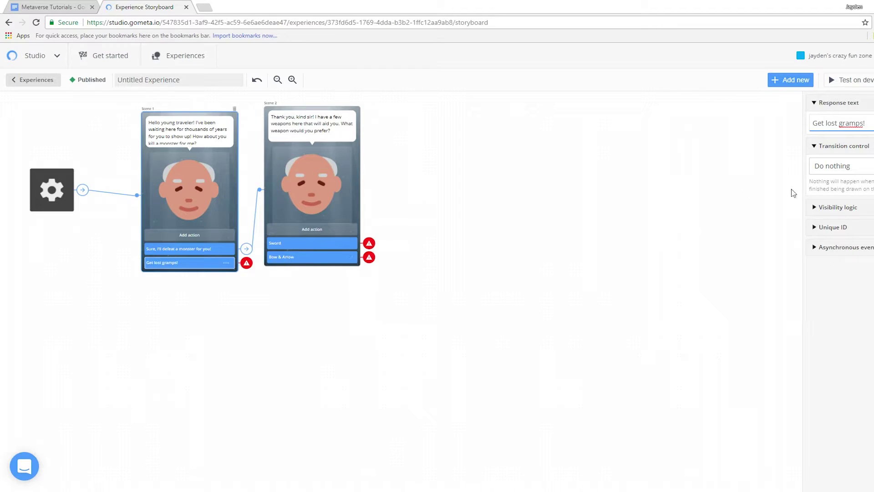
pyautogui.click(822, 170)
pyautogui.click(840, 201)
pyautogui.click(839, 186)
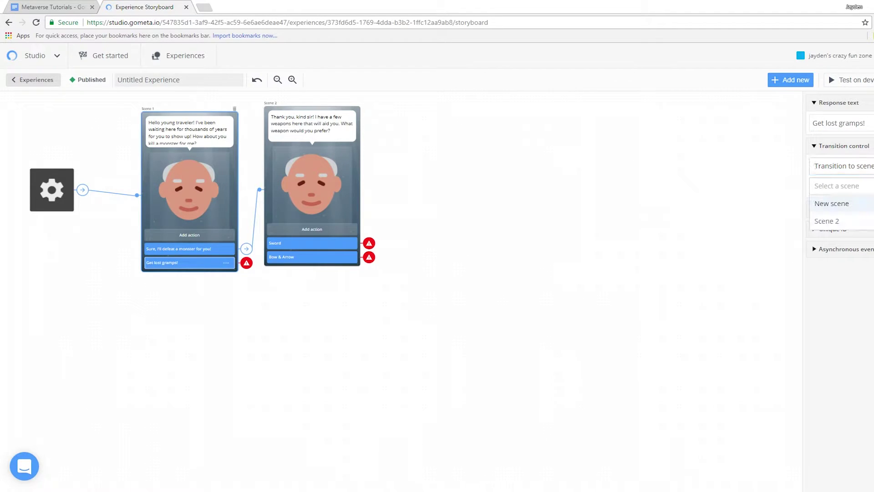
pyautogui.click(831, 202)
pyautogui.click(198, 174)
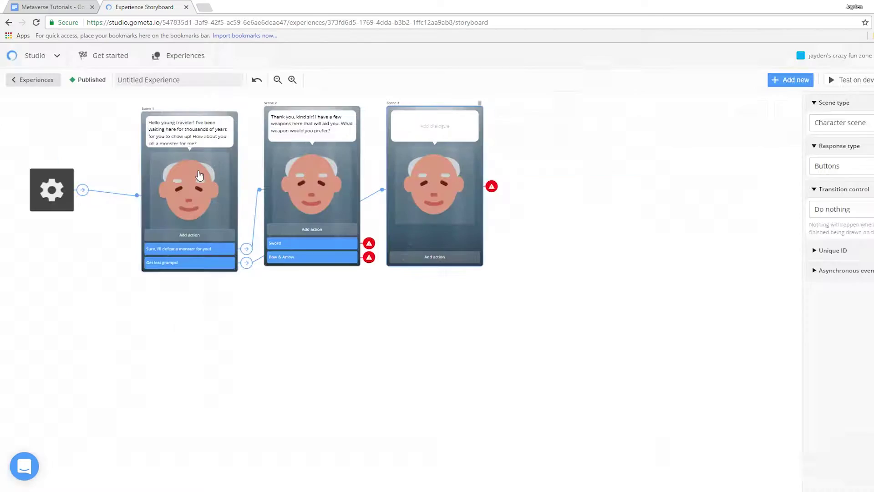
pyautogui.moveTo(420, 200); pyautogui.dragTo(199, 384)
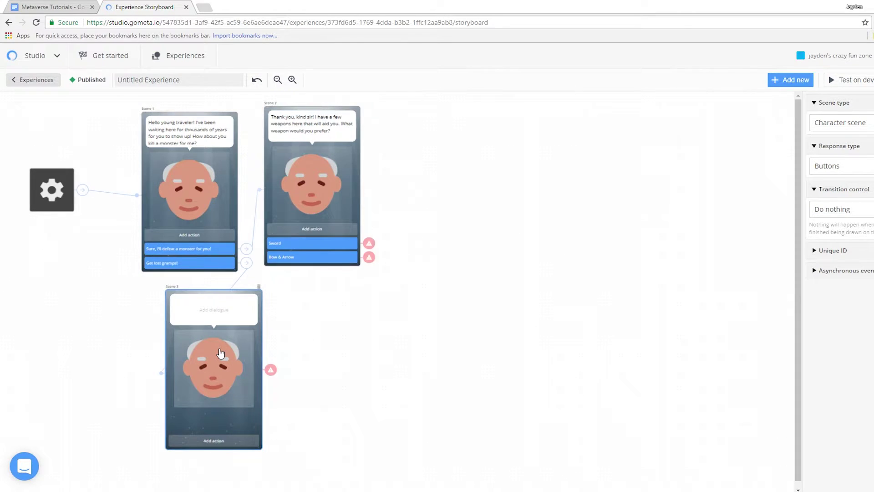
pyautogui.click(221, 313)
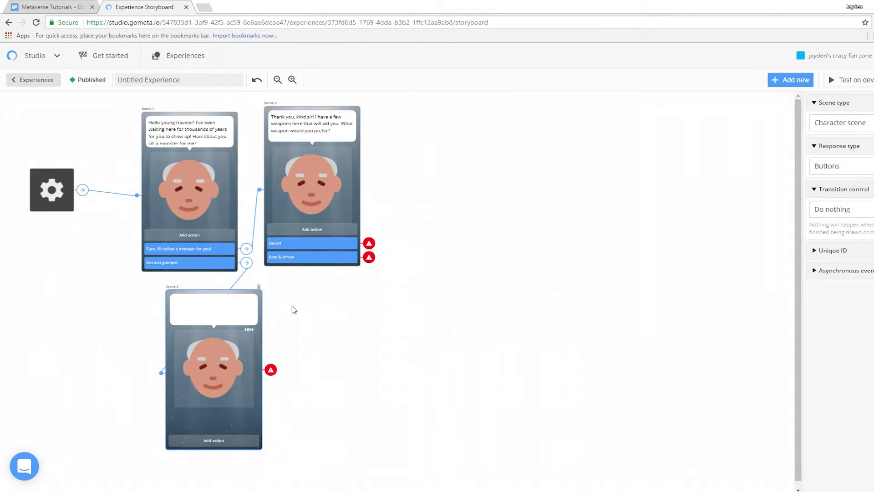
pyautogui.write('Ainght.')
pyautogui.write('t.u are going to play th')
pyautogui.press('BackSpace')
pyautogui.press('BackSpace')
pyautogui.press('BackSpace')
pyautogui.press('BackSpace')
pyautogui.press('BackSpace')
pyautogui.press('BackSpace')
pyautogui.press('BackSpace')
pyautogui.press('BackSpace')
pyautogui.press('BackSpace')
pyautogui.write("you aren't going to accept this quest, ")
pyautogui.write('I guess this 1000 gold will go to waste!')
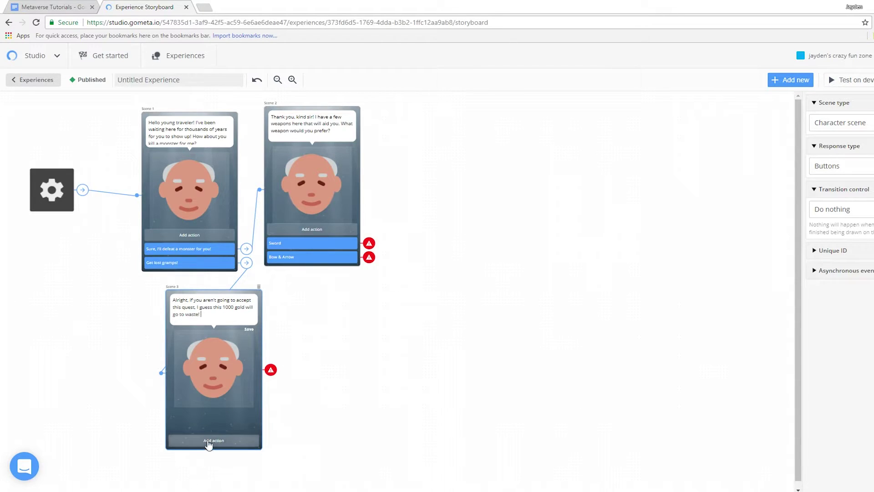
# Add Scene 3's answer "No, wait! I will do it, just give me some of that cash!".
pyautogui.click(213, 440)
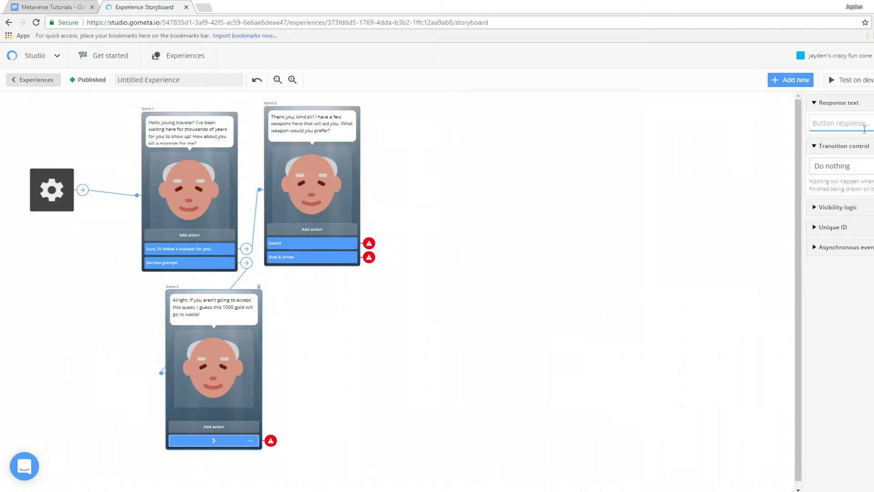
pyautogui.write('No, wait! I will do this quest!')
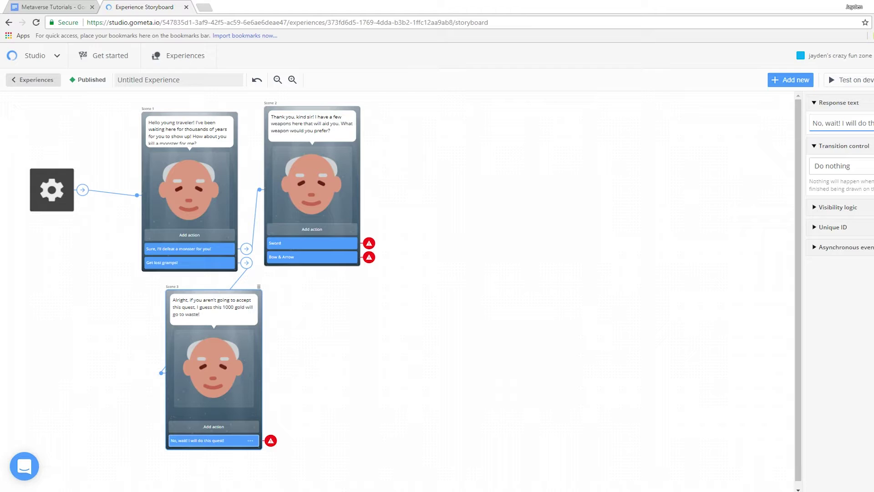
pyautogui.write('it')
pyautogui.write('e some of that cash')
pyautogui.press('Left')
pyautogui.press('Left')
pyautogui.press('Left')
pyautogui.press('BackSpace')
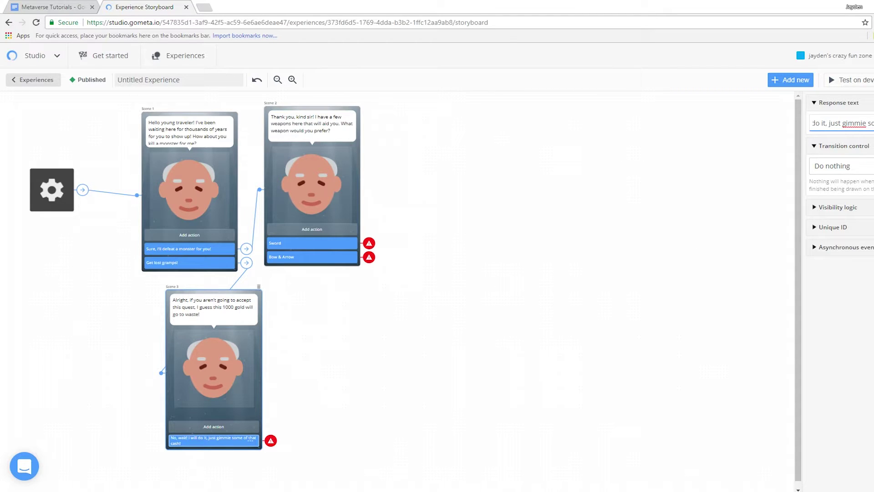
pyautogui.rightClick(855, 124)
pyautogui.press('Escape')
pyautogui.write('give')
pyautogui.click(244, 443)
# Make Scene 3's answer transition to Scene 2.
pyautogui.click(867, 165)
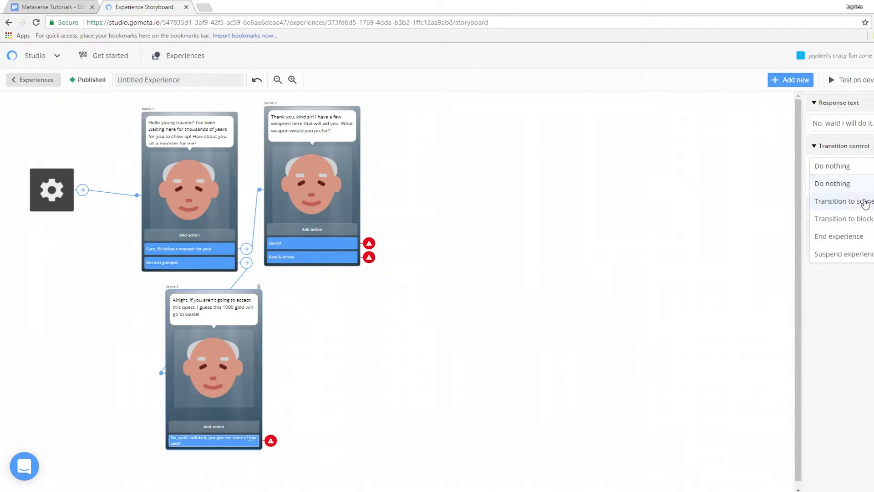
pyautogui.click(862, 199)
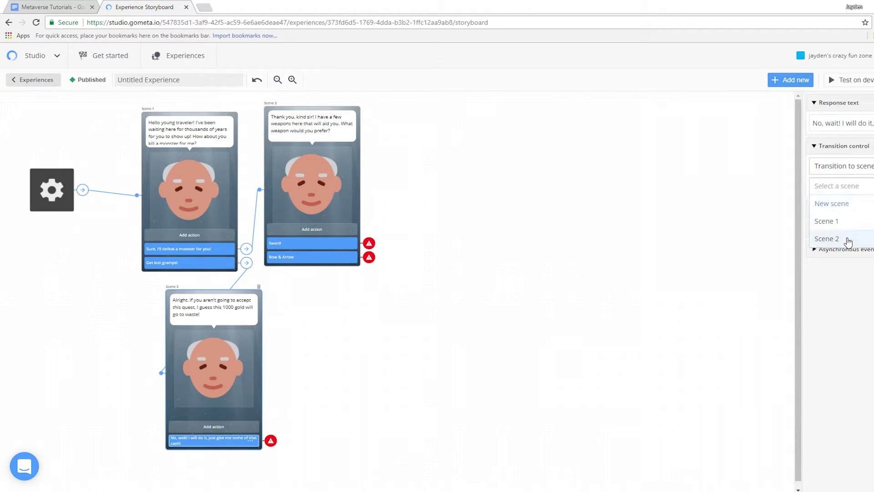
pyautogui.click(848, 243)
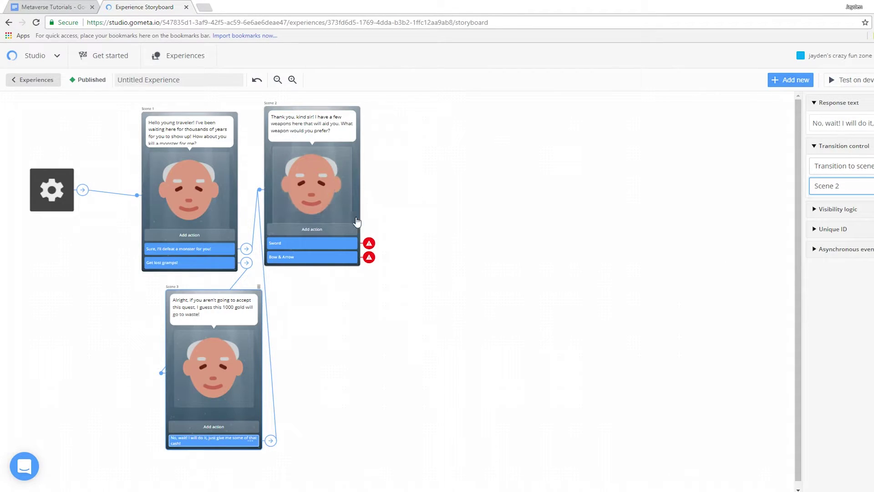
# Make the Sword answer transition to a new give-item scene.
pyautogui.moveTo(312, 243)
pyautogui.click(347, 246)
pyautogui.click(840, 165)
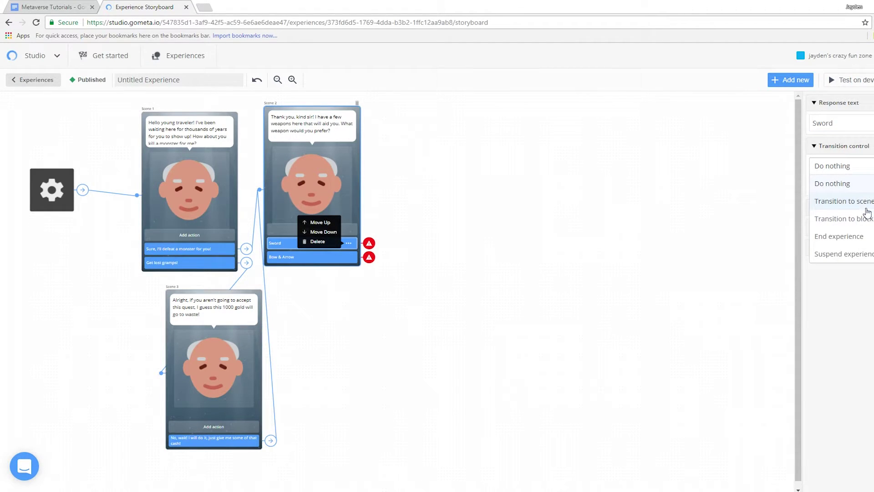
pyautogui.click(837, 209)
pyautogui.click(868, 185)
pyautogui.click(872, 202)
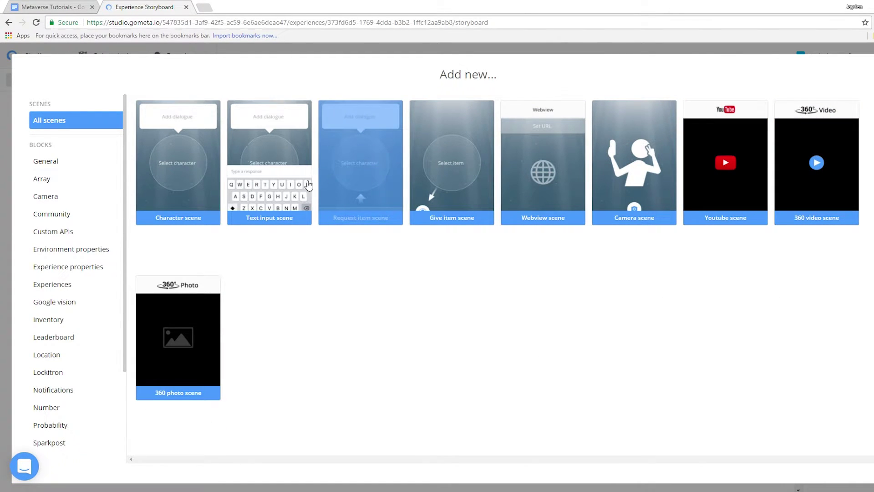
pyautogui.click(444, 168)
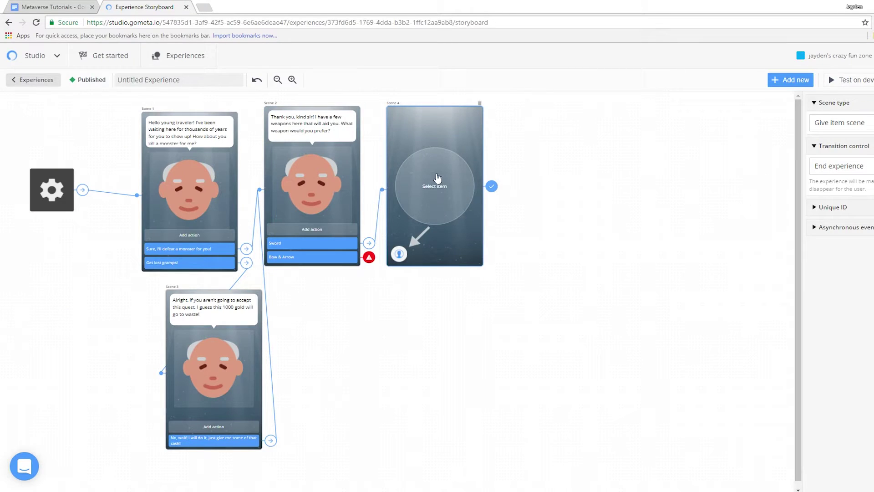
# Create a 'Sword' item with description, tags and a sword picture for the new scene.
pyautogui.click(436, 183)
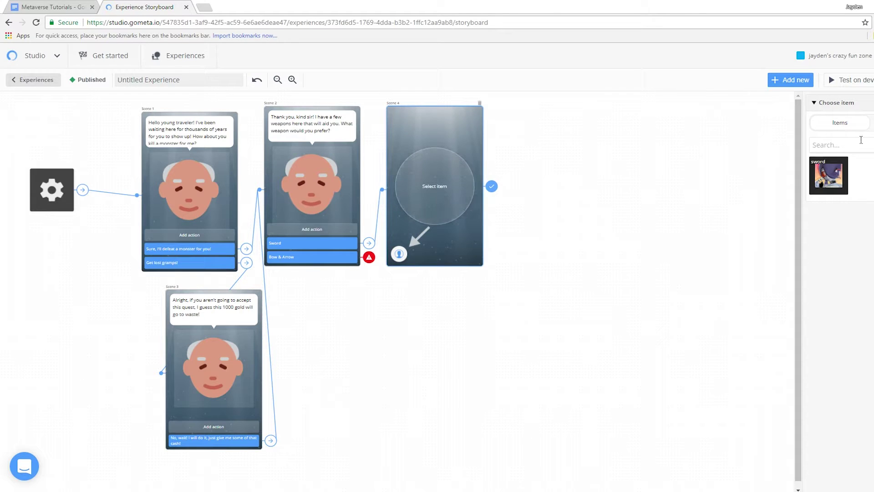
pyautogui.click(848, 129)
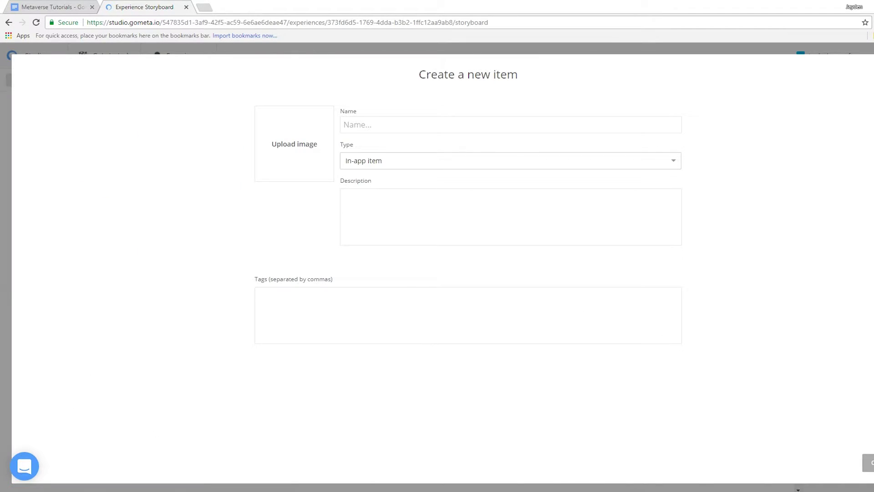
pyautogui.click(465, 126)
pyautogui.write('Sword')
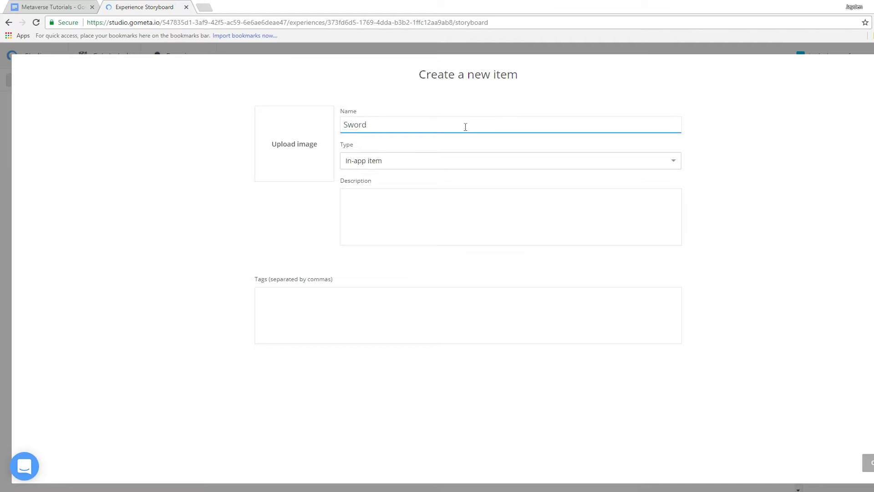
pyautogui.click(405, 200)
pyautogui.write('sword')
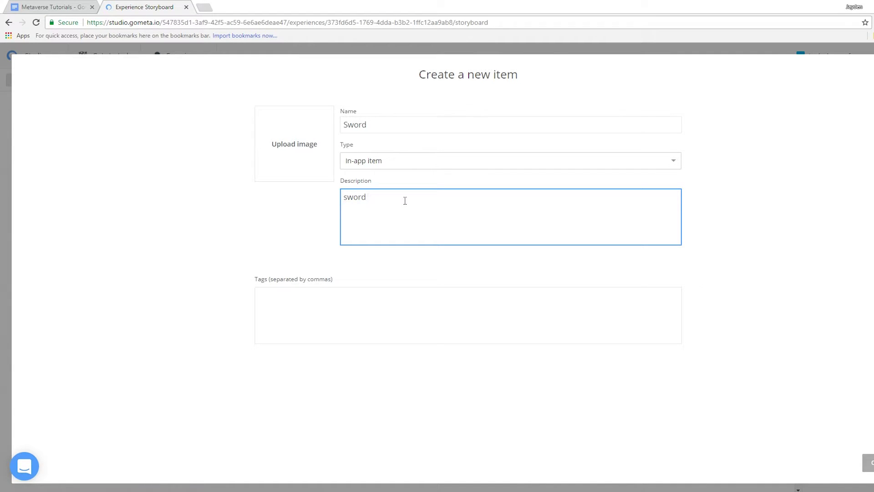
pyautogui.click(370, 296)
pyautogui.write('sword')
pyautogui.moveTo(394, 204); pyautogui.dragTo(316, 202)
pyautogui.write('cool sword')
pyautogui.click(338, 145)
pyautogui.click(316, 154)
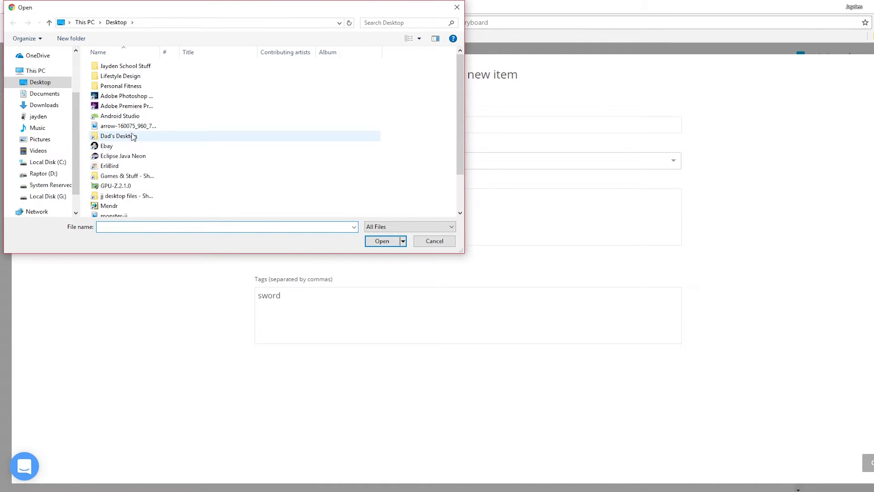
pyautogui.scroll(-2, 139, 157)
pyautogui.doubleClick(140, 192)
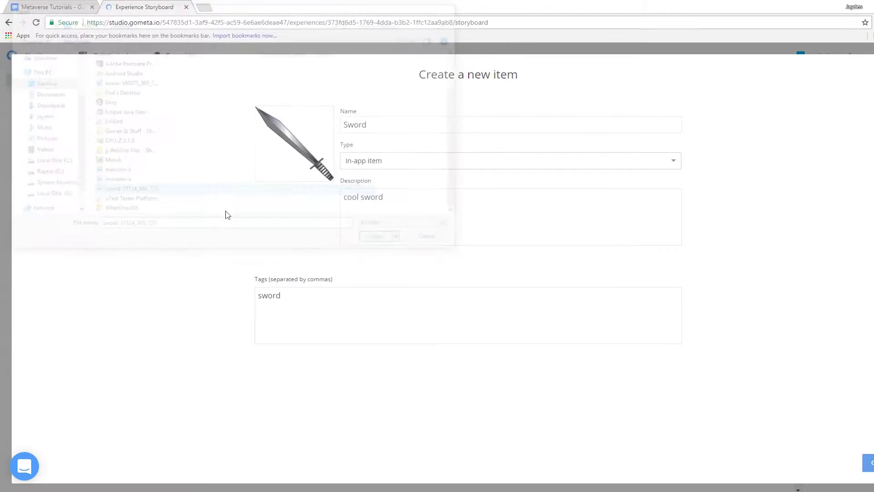
pyautogui.click(867, 462)
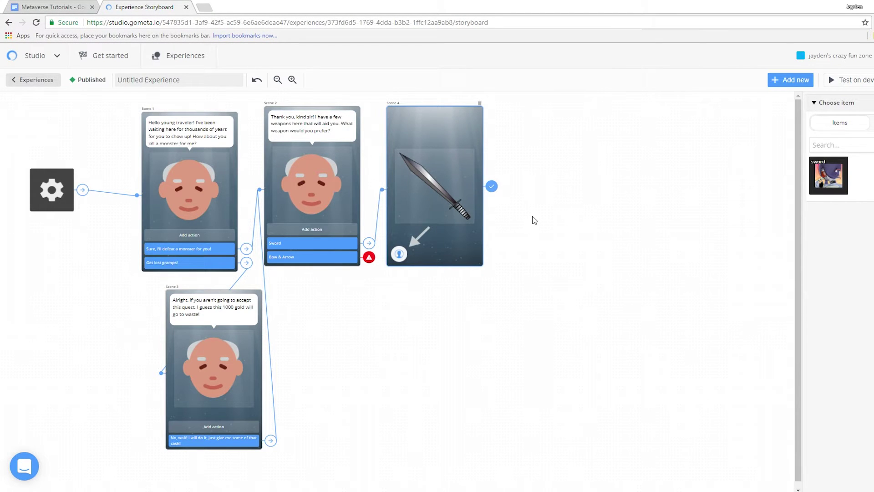
# Make the Bow & Arrow answer transition to a new give-item scene.
pyautogui.click(334, 258)
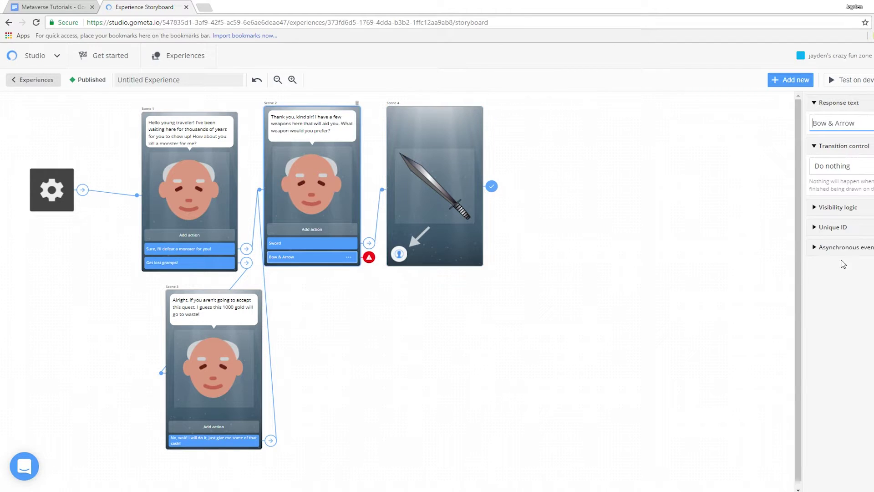
pyautogui.click(852, 175)
pyautogui.click(858, 201)
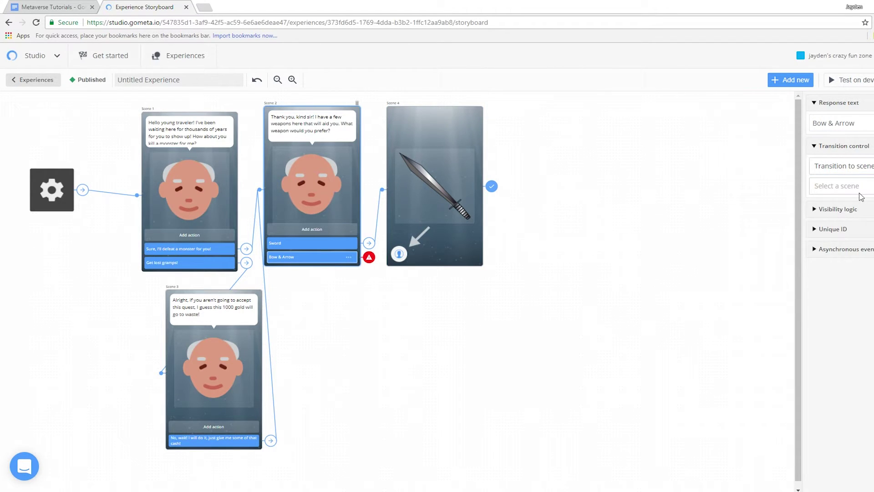
pyautogui.click(861, 192)
pyautogui.click(863, 203)
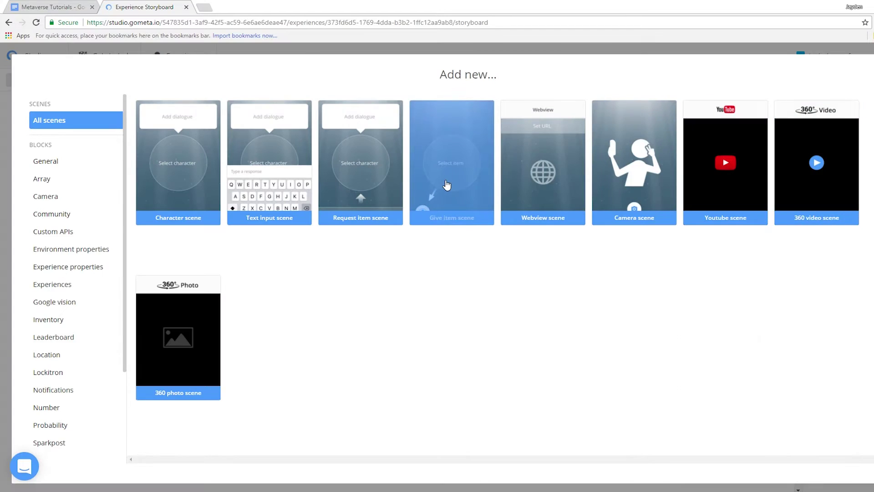
pyautogui.click(457, 190)
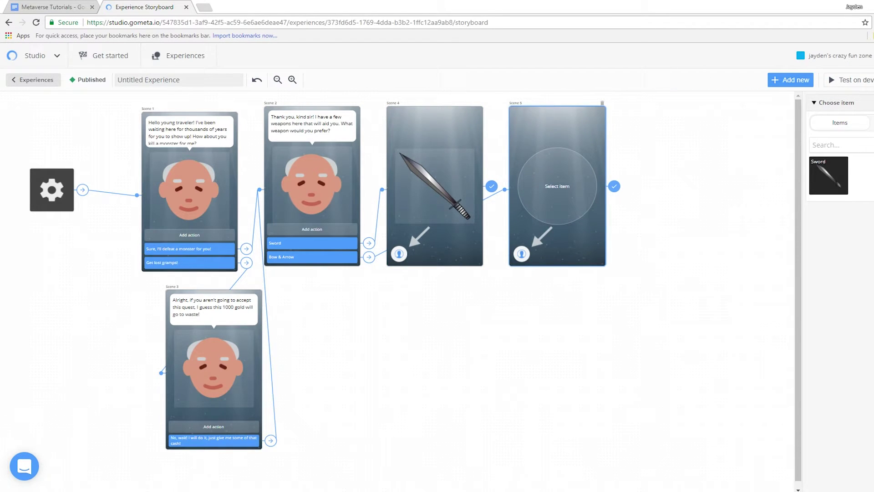
# Create an in-app 'Bow & Arrow' item with a bow picture and place Scene 5 below the sword scene.
pyautogui.click(418, 124)
pyautogui.write('Bow & Arrow')
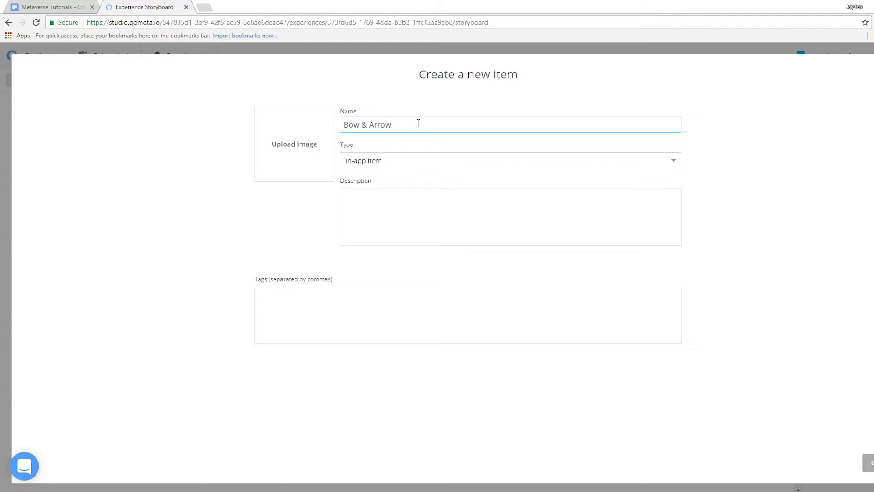
pyautogui.click(403, 161)
pyautogui.click(383, 178)
pyautogui.click(308, 155)
pyautogui.scroll(-2, 160, 171)
pyautogui.doubleClick(127, 82)
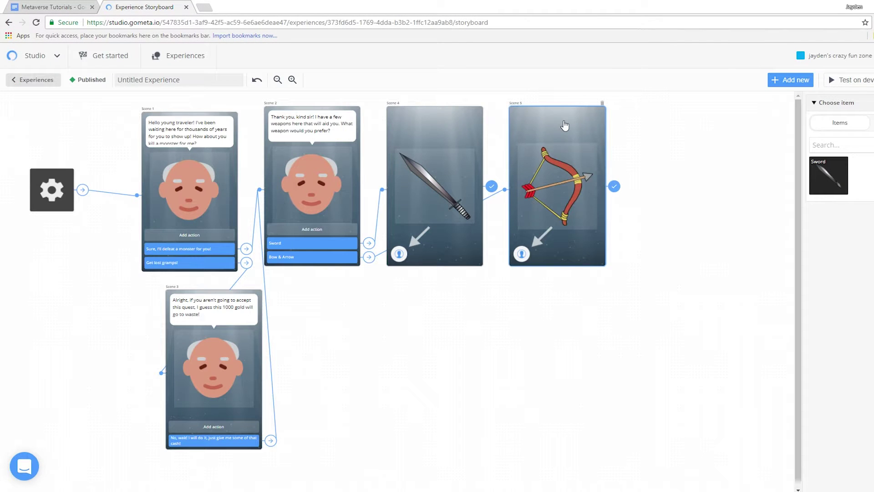
pyautogui.moveTo(565, 126); pyautogui.dragTo(454, 306)
pyautogui.click(551, 306)
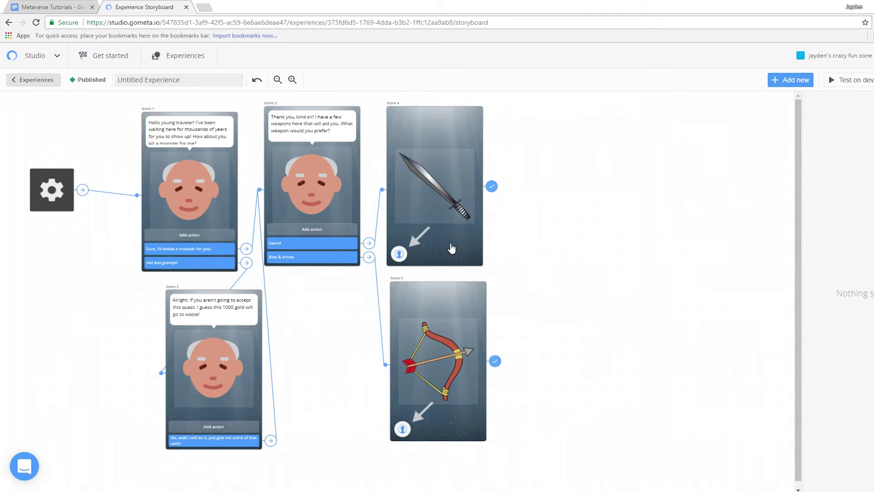
# Add Scene 6, an Old Man character scene wishing the traveler good luck.
pyautogui.click(792, 80)
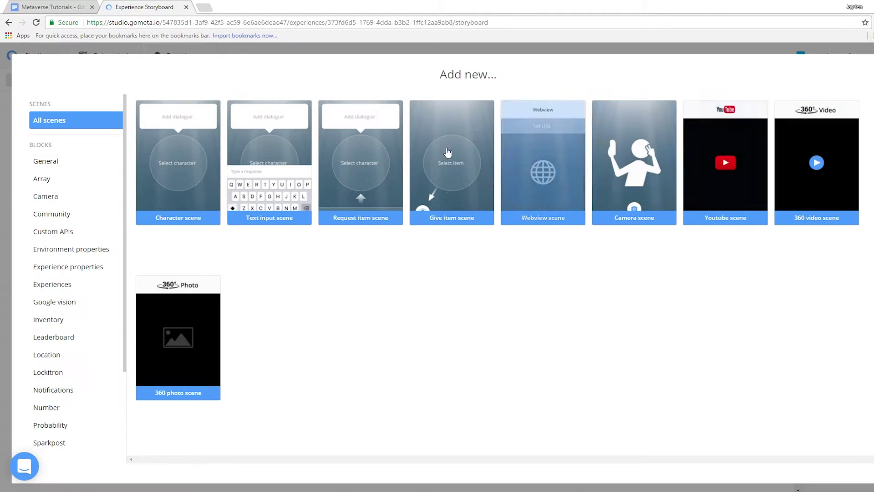
pyautogui.click(192, 149)
pyautogui.click(562, 193)
pyautogui.write('Good luck traveler! I wish you the best!')
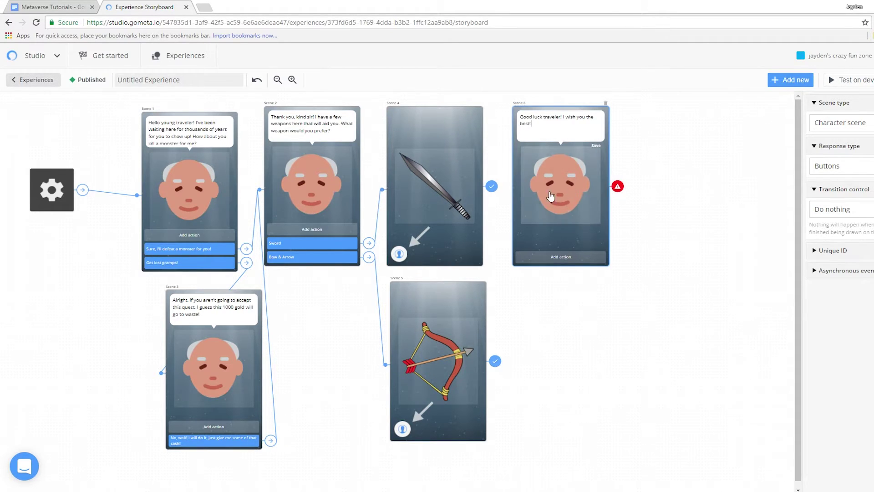
# Make the sword-giving Scene 4 transition to Scene 6.
pyautogui.click(478, 184)
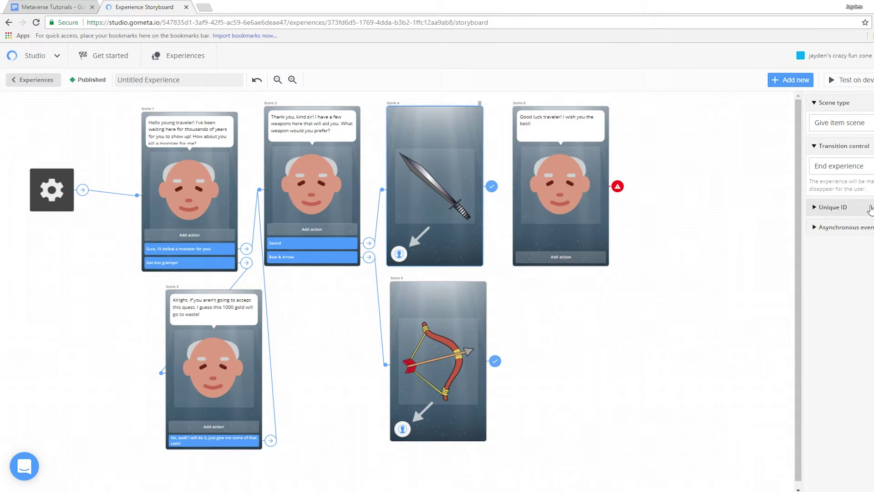
pyautogui.click(855, 167)
pyautogui.click(858, 220)
pyautogui.click(860, 189)
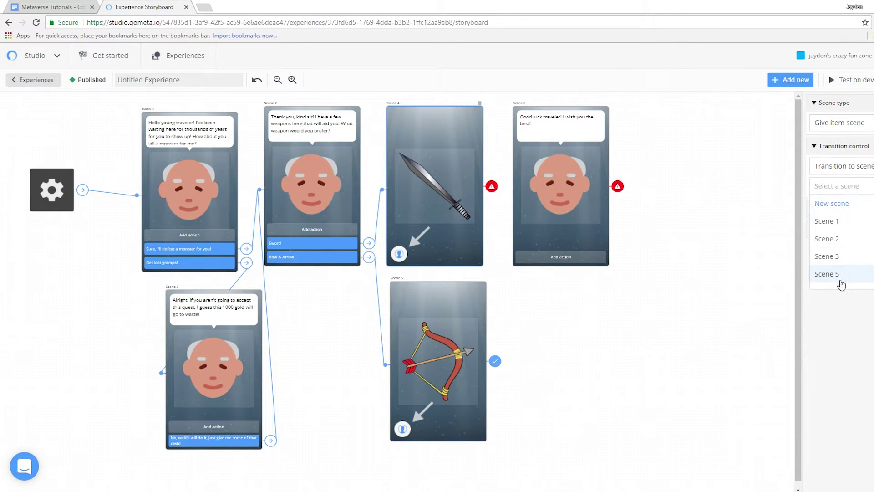
pyautogui.click(841, 280)
# Make the bow-giving Scene 5 transition to Scene 6 and touch up the good-luck dialogue.
pyautogui.click(468, 301)
pyautogui.click(852, 167)
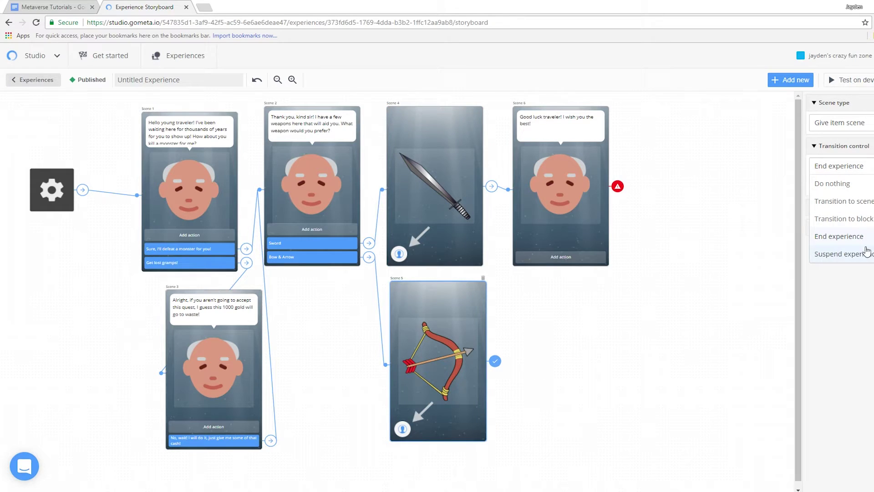
pyautogui.click(863, 201)
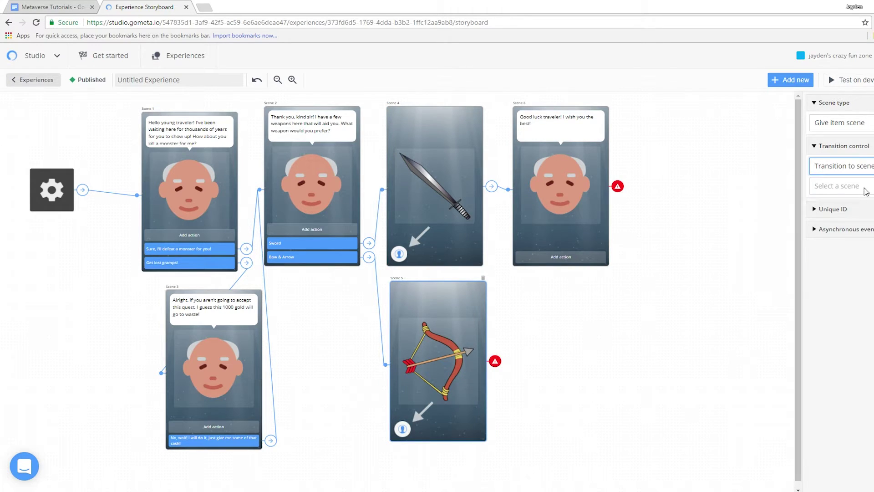
pyautogui.click(864, 189)
pyautogui.scroll(-1, 856, 271)
pyautogui.click(856, 274)
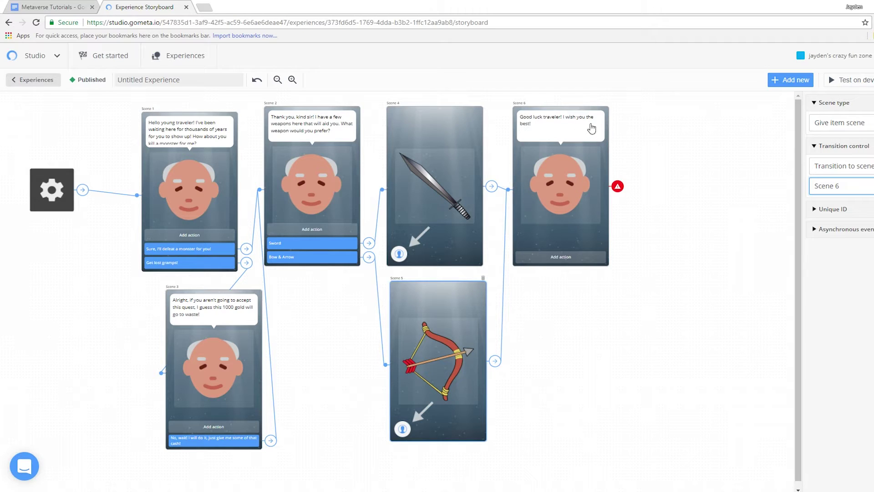
pyautogui.click(574, 131)
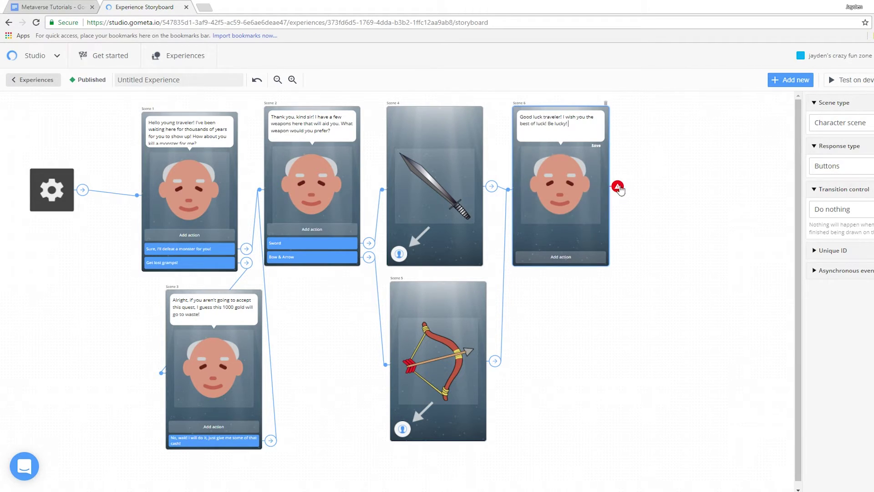
# Give Scene 6 a 'Head to monster!' reply button.
pyautogui.click(586, 257)
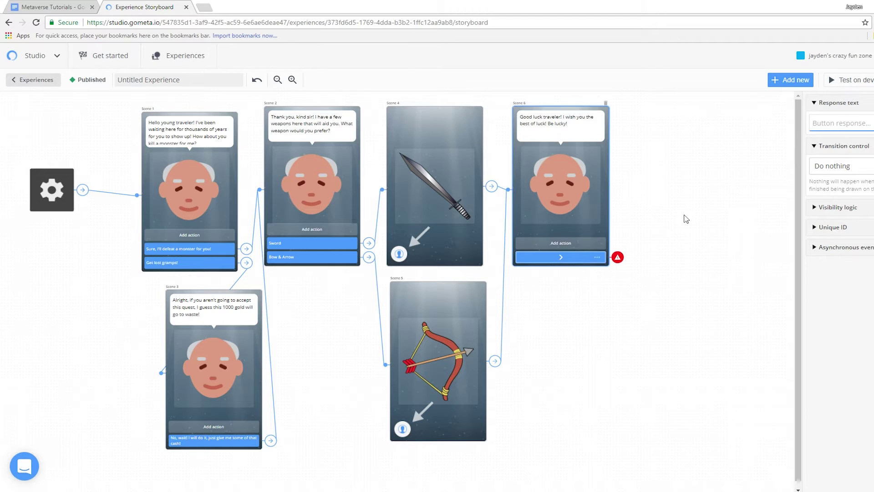
pyautogui.write('GH')
pyautogui.press('BackSpace')
pyautogui.press('BackSpace')
pyautogui.write('Head')
pyautogui.click(790, 80)
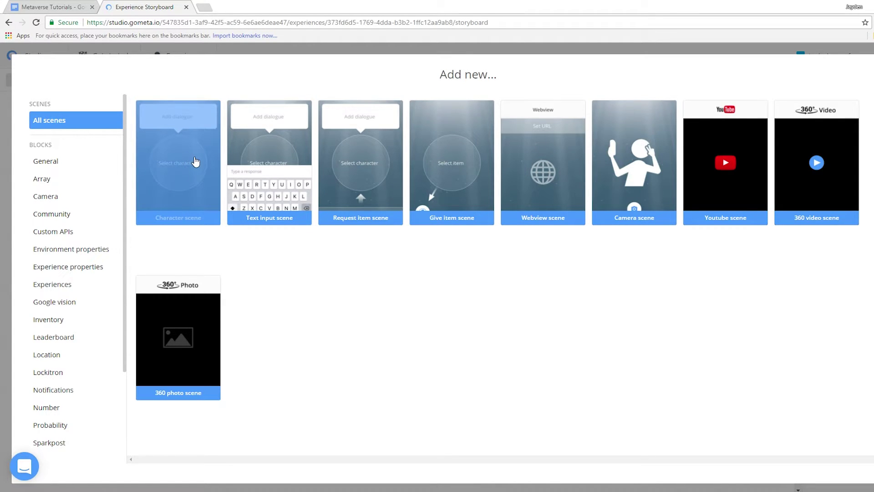
# Add Scene 7 with the swamp monster asking 'You have come here to defeat me?'.
pyautogui.click(191, 158)
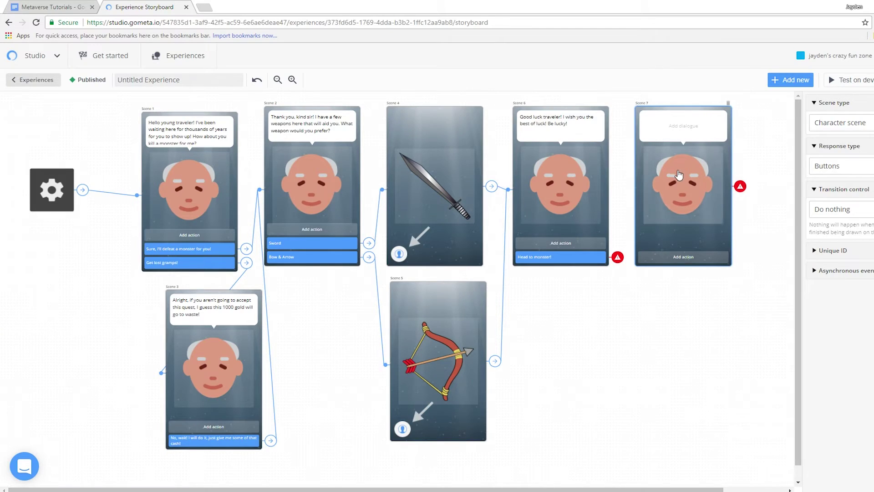
pyautogui.click(683, 176)
pyautogui.click(830, 174)
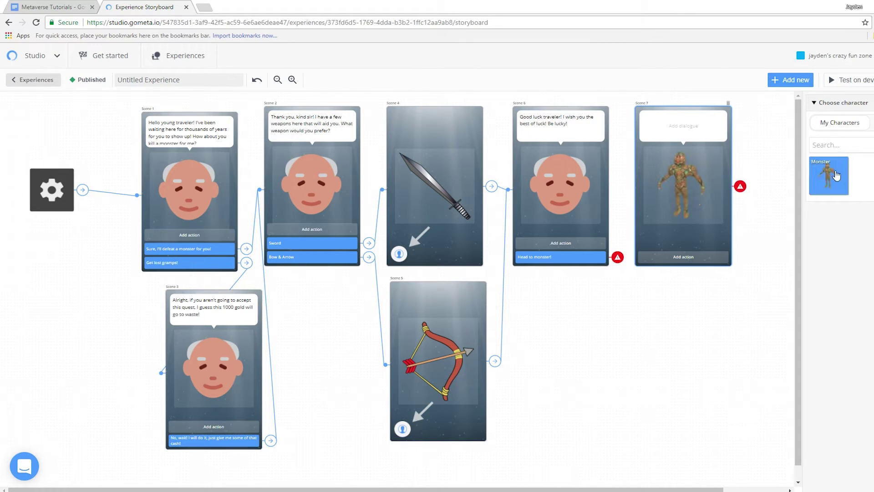
pyautogui.click(697, 123)
pyautogui.write('HeLLo theRe. I aM thE sWamP mOns')
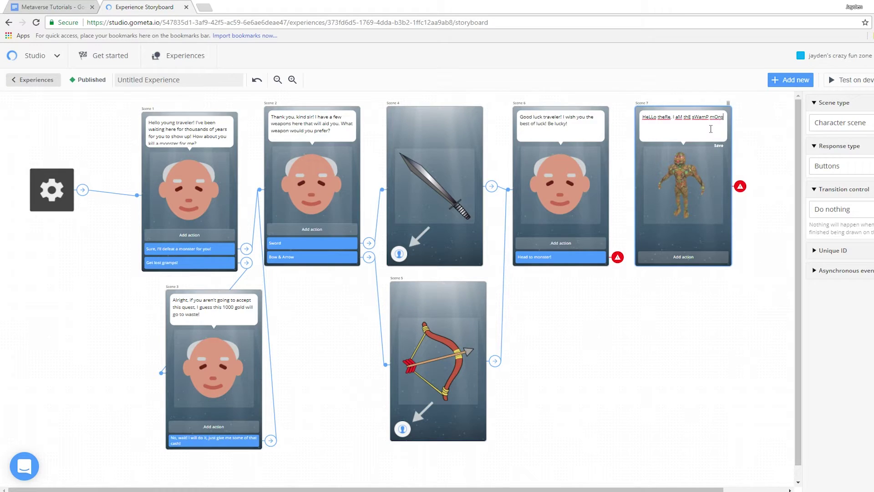
pyautogui.write('ter! YoU haVe come Here to d')
pyautogui.write('EfeaT mE?')
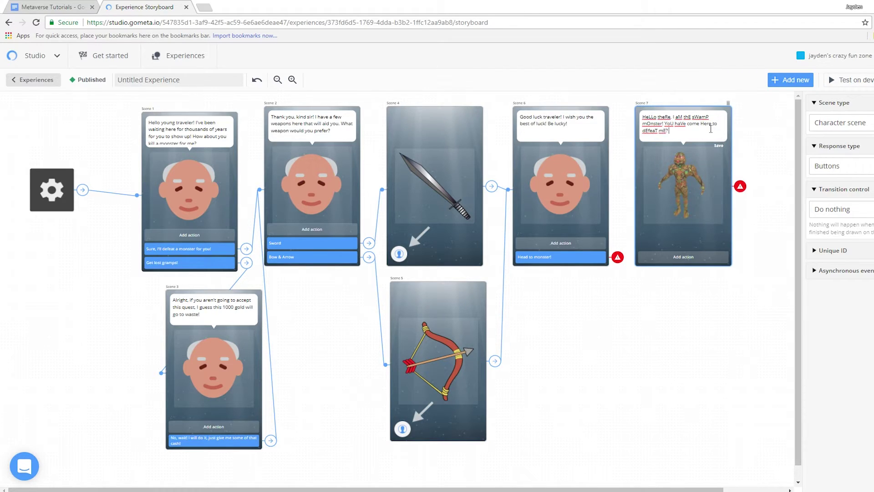
# Give Scene 7 the reply 'Yes, I will destroy you swamp monster!' and remove an extra test response.
pyautogui.click(686, 258)
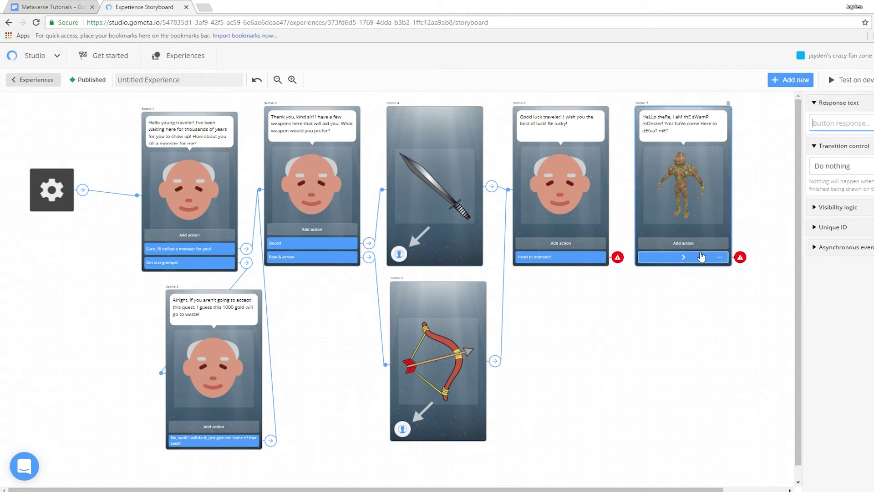
pyautogui.write('y')
pyautogui.write('l dest')
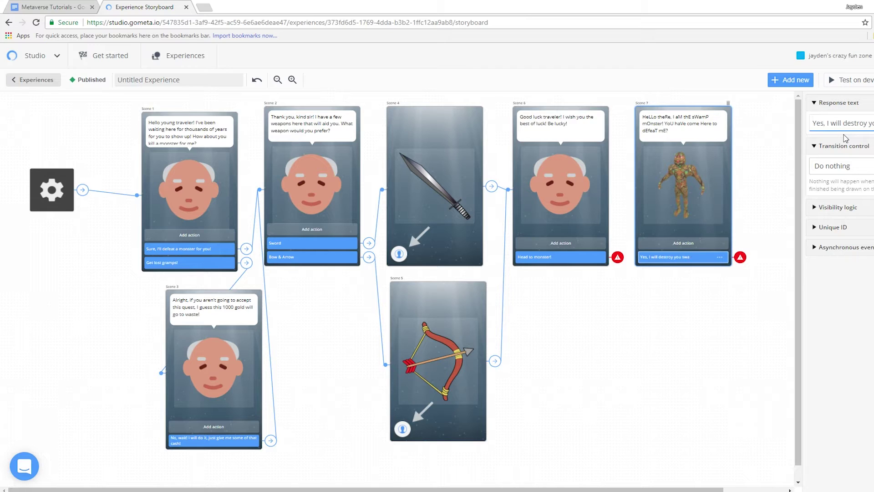
pyautogui.write('ster!')
pyautogui.click(663, 264)
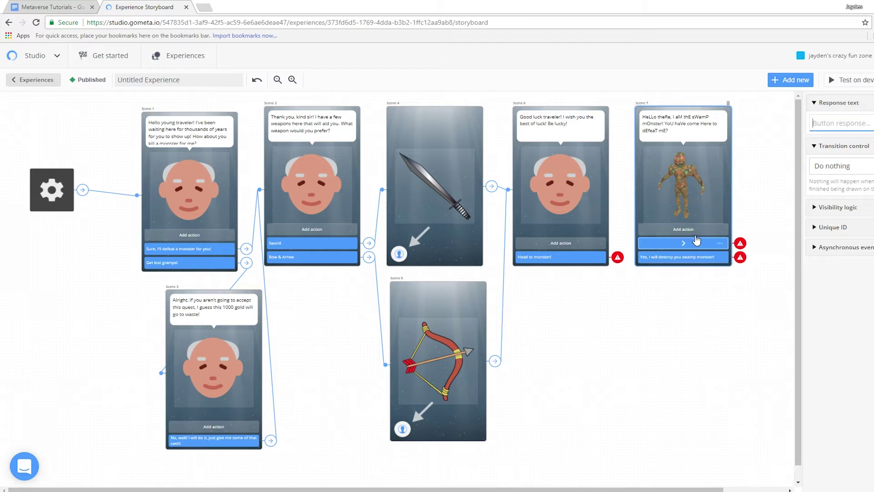
pyautogui.write('Yes, I will destroy you swamp monster!')
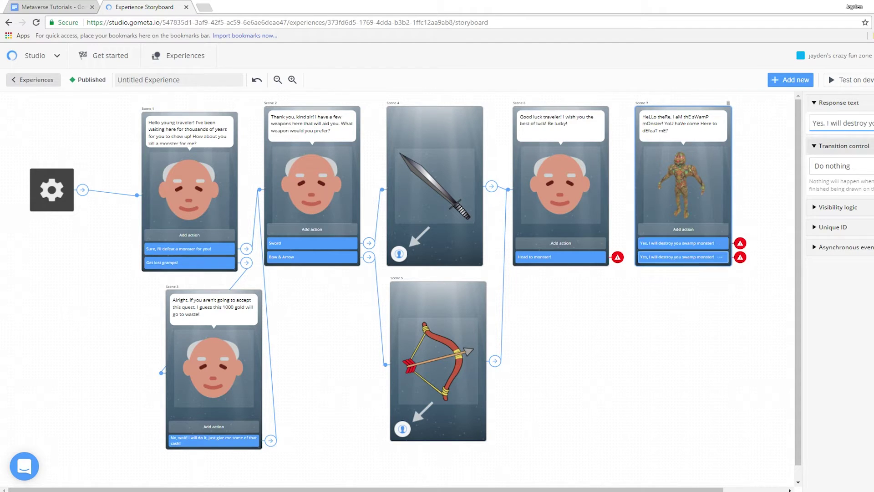
pyautogui.hotkey('ctrl', 'a')
pyautogui.press('BackSpace')
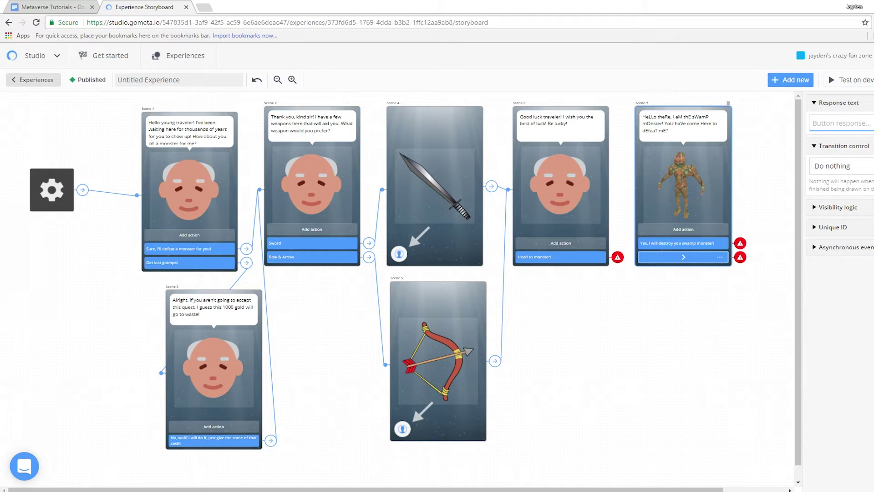
pyautogui.write('Yeah')
pyautogui.press('BackSpace')
pyautogui.press('BackSpace')
pyautogui.press('BackSpace')
pyautogui.click(721, 256)
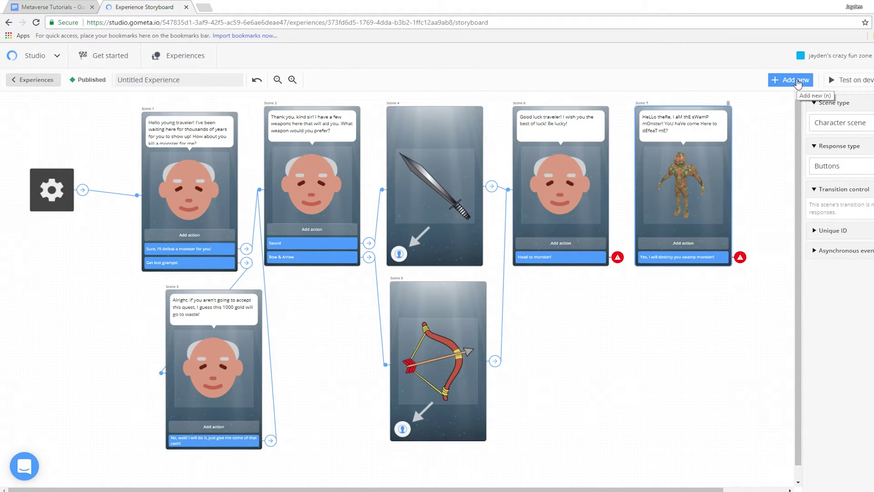
# Add Scene 8 with the swamp monster saying 'HahaHa! TrY your HardEst, yoUng Scum!'.
pyautogui.click(798, 83)
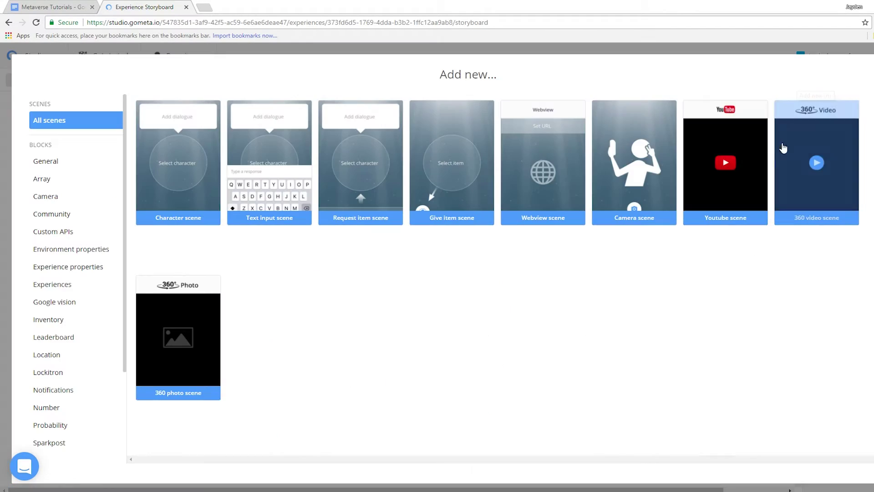
pyautogui.click(212, 163)
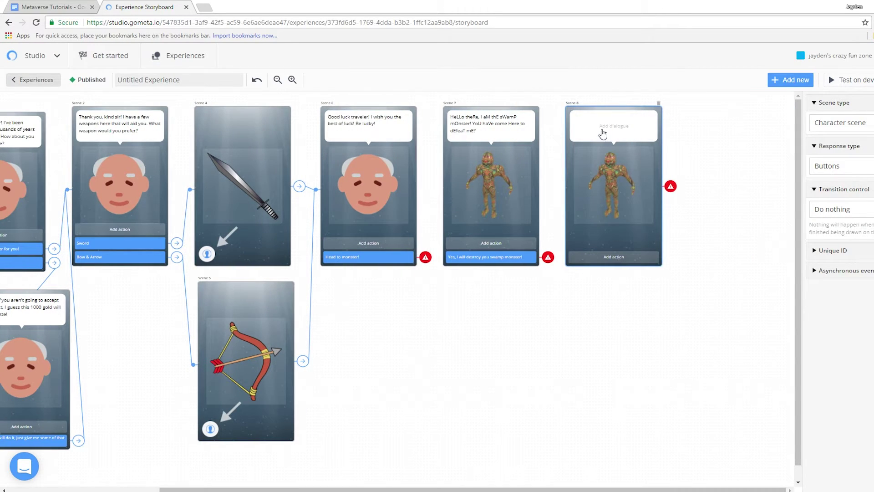
pyautogui.click(602, 134)
pyautogui.write('HahaHa! T')
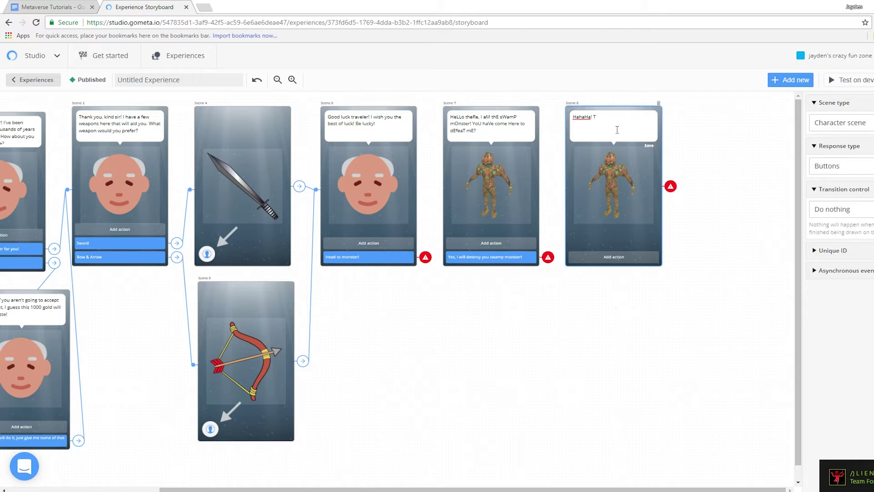
pyautogui.write('rY')
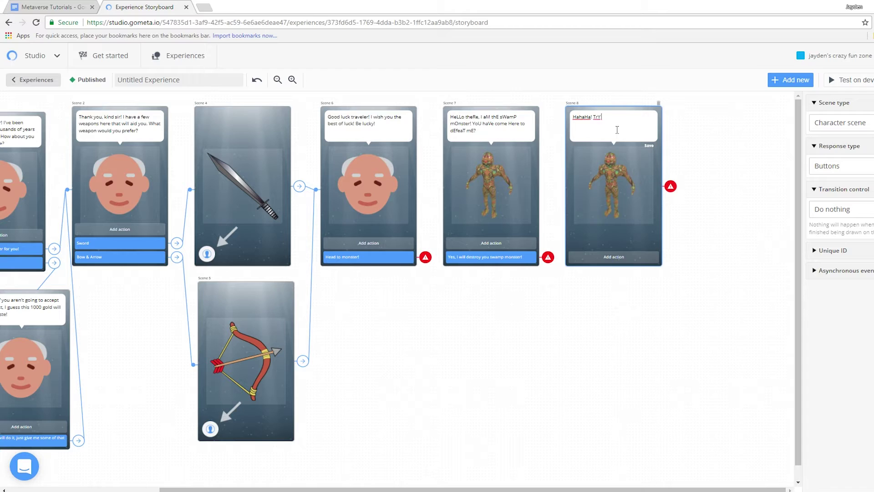
pyautogui.write(' HardE')
pyautogui.write('yoiun')
pyautogui.write('Ung Scum!')
# Add Scene 8's two replies: shoot an arrow at the monster's head, or charge and slash him.
pyautogui.click(633, 255)
pyautogui.click(623, 240)
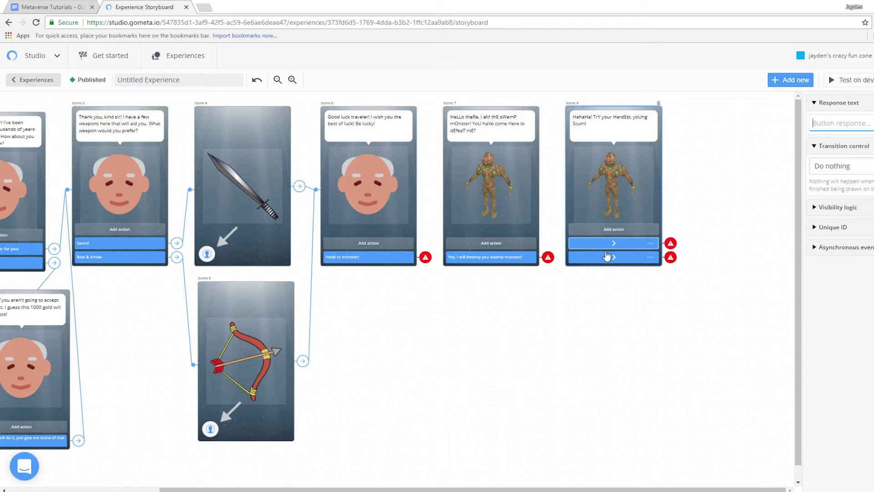
pyautogui.write('Shoot')
pyautogui.hotkey('ctrl', 'a')
pyautogui.write('(S')
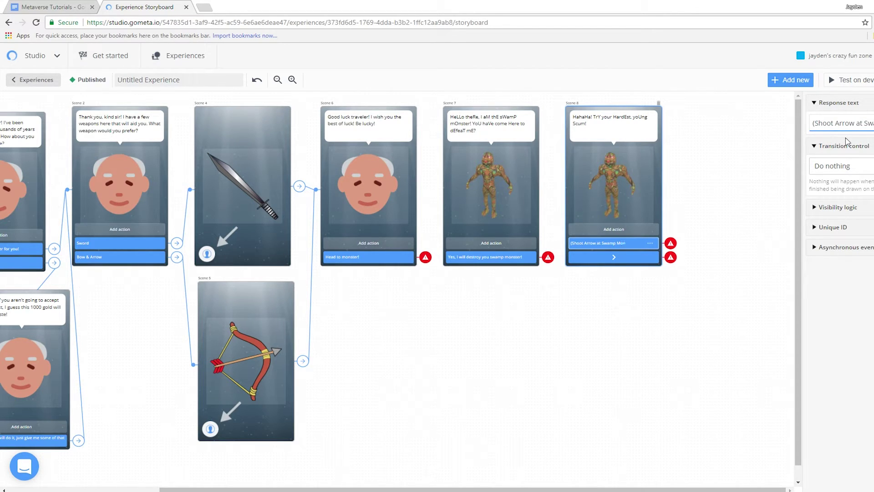
pyautogui.write("'s Head")
pyautogui.click(614, 256)
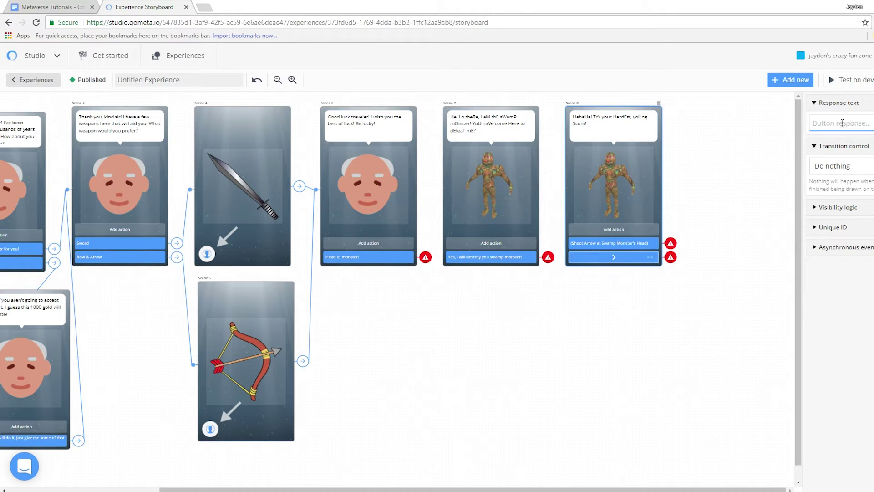
pyautogui.click(843, 123)
pyautogui.write('(Charg')
pyautogui.press('BackSpace')
pyautogui.press('BackSpace')
pyautogui.press('BackSpace')
pyautogui.press('BackSpace')
pyautogui.write('Charge at Swamp Monster and Sla')
pyautogui.write('sh him-)')
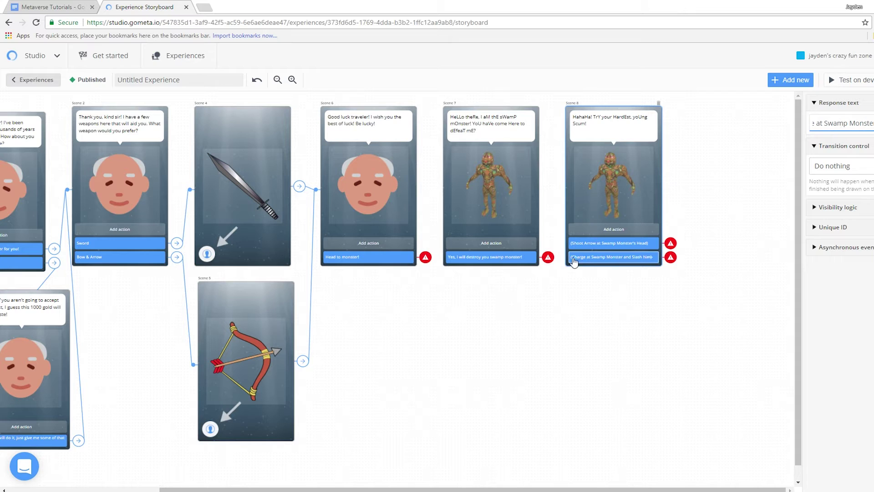
# Make Scene 6's 'Head to monster!' response transition to Scene 7.
pyautogui.click(368, 231)
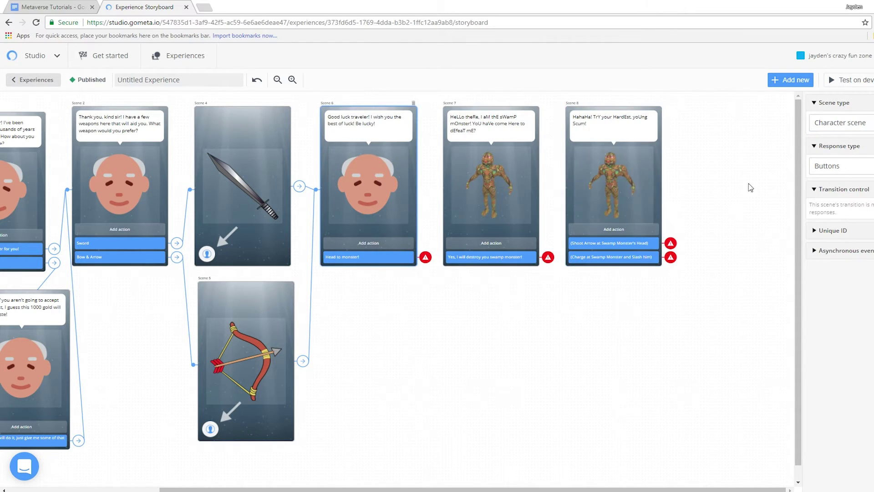
pyautogui.click(854, 167)
pyautogui.click(858, 127)
pyautogui.click(367, 258)
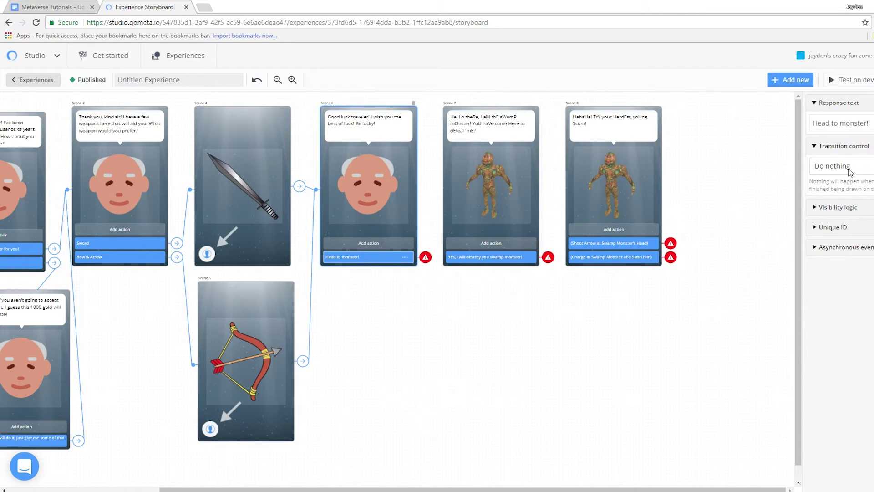
pyautogui.click(849, 170)
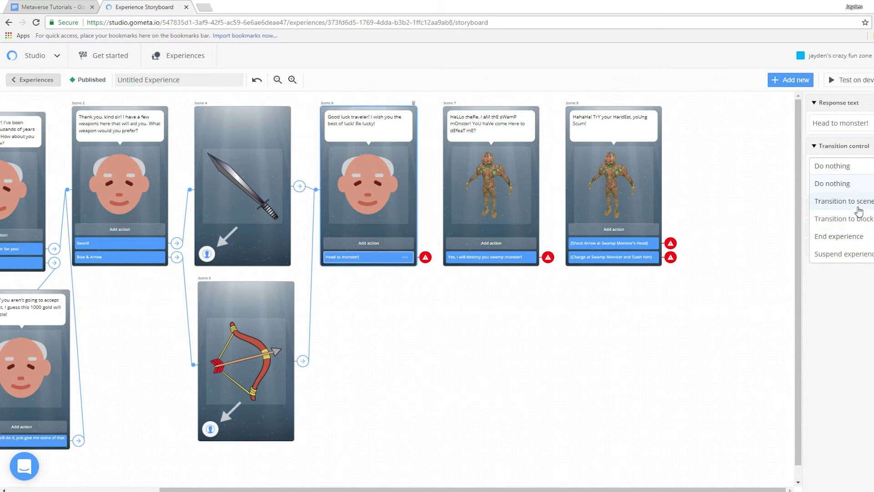
pyautogui.click(858, 211)
pyautogui.click(854, 185)
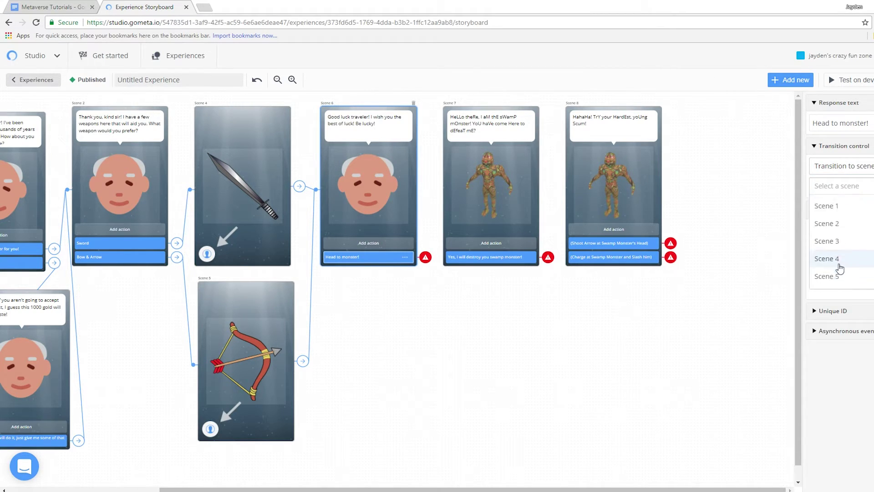
pyautogui.click(841, 267)
# Make Scene 7's destroy-the-monster response transition to Scene 8.
pyautogui.click(512, 257)
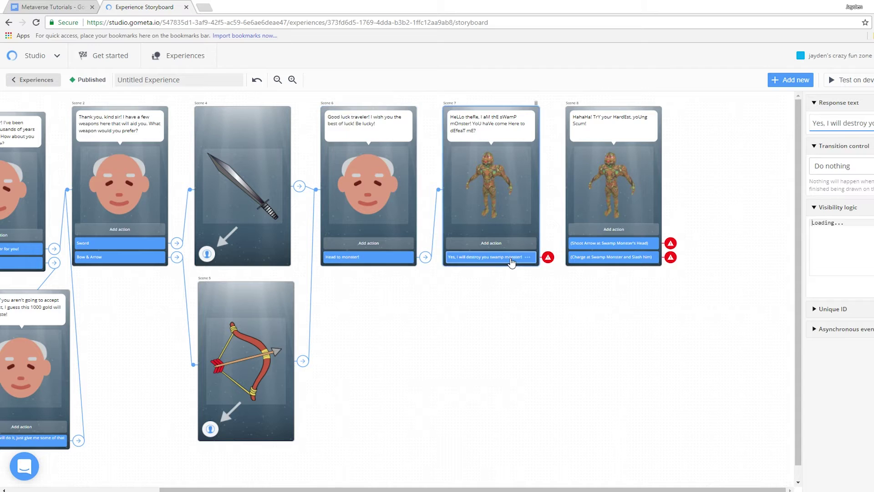
pyautogui.click(852, 168)
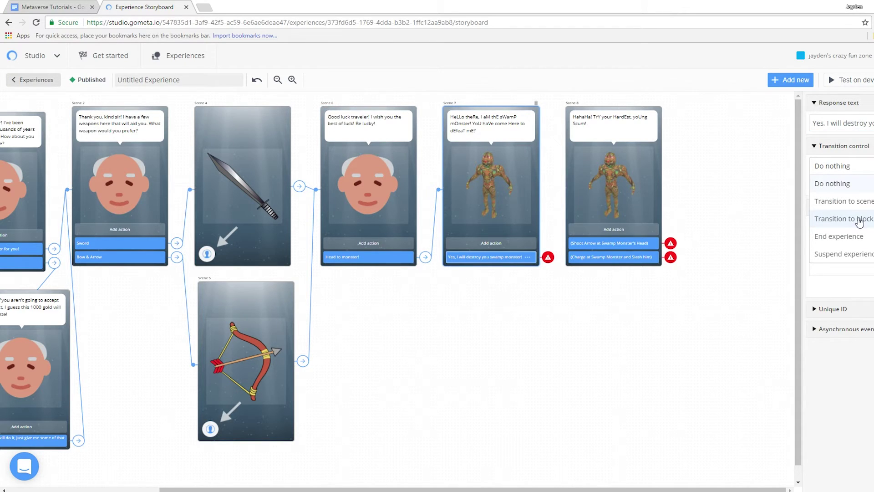
pyautogui.click(859, 217)
pyautogui.click(856, 198)
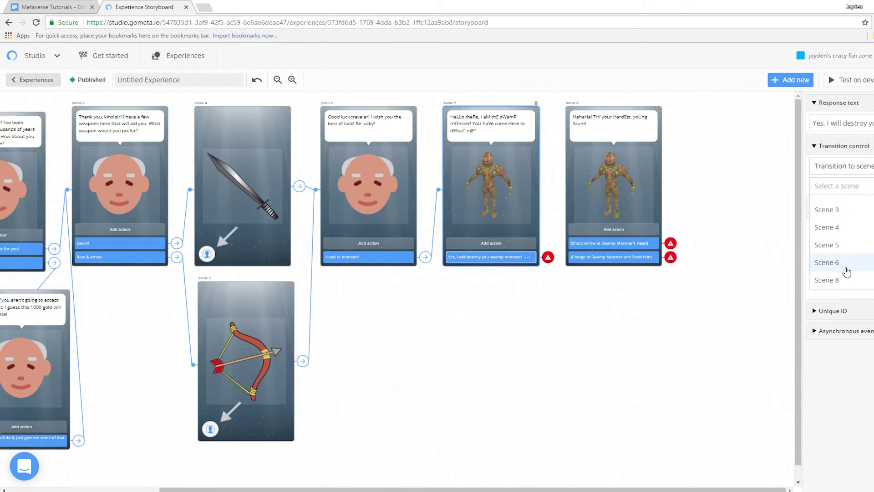
pyautogui.click(843, 273)
pyautogui.click(685, 168)
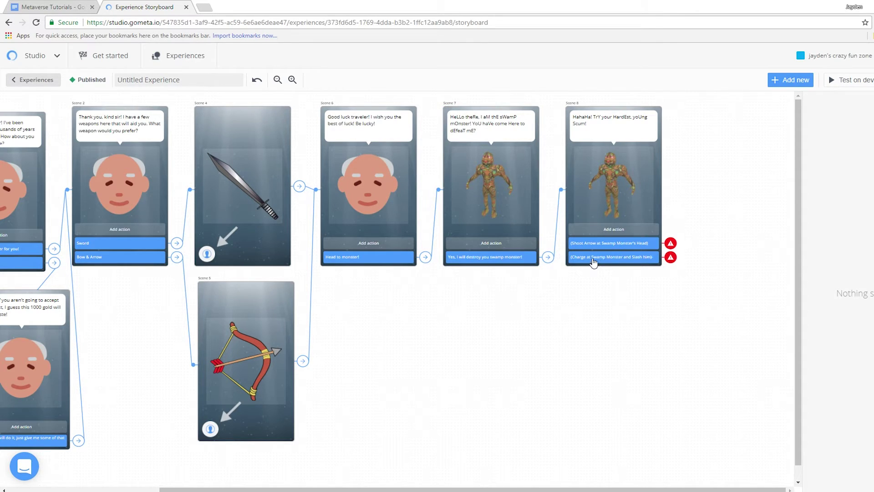
pyautogui.click(671, 244)
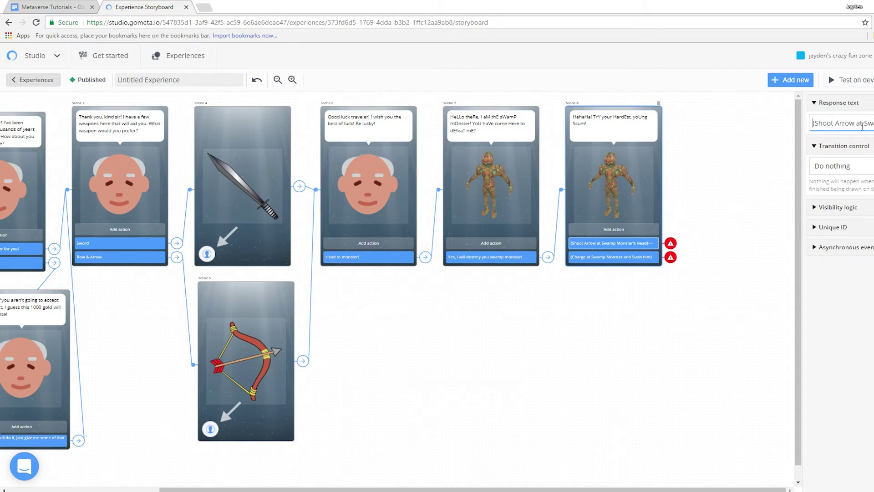
# Add Scene 9, the slash-kill scene, and write its slaying dialogue.
pyautogui.click(791, 80)
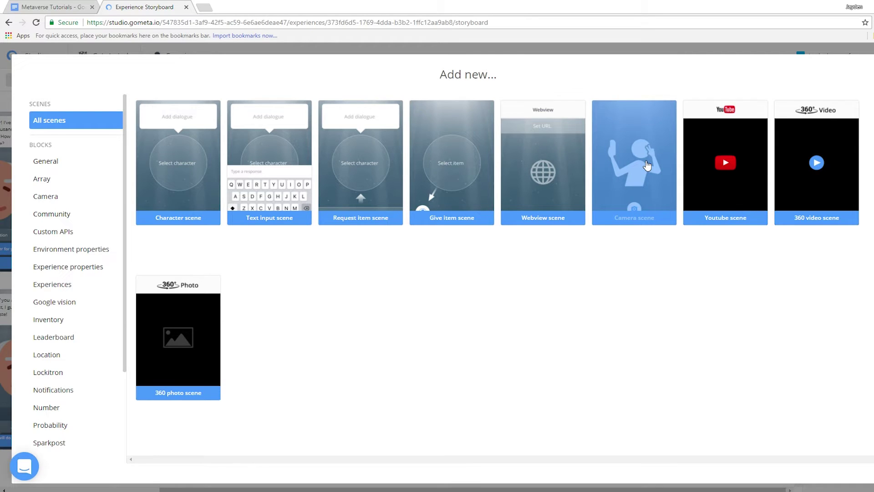
pyautogui.click(212, 171)
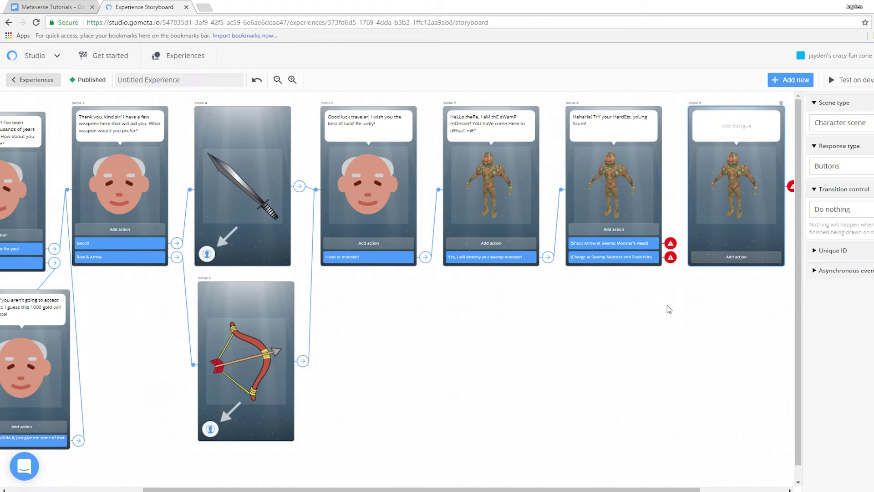
pyautogui.moveTo(435, 489); pyautogui.dragTo(579, 490)
pyautogui.click(527, 248)
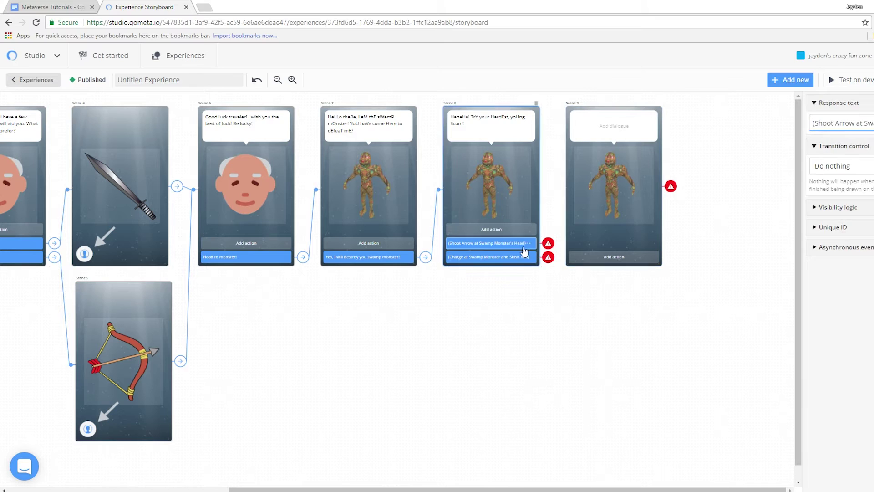
pyautogui.click(611, 129)
pyautogui.write('(Y')
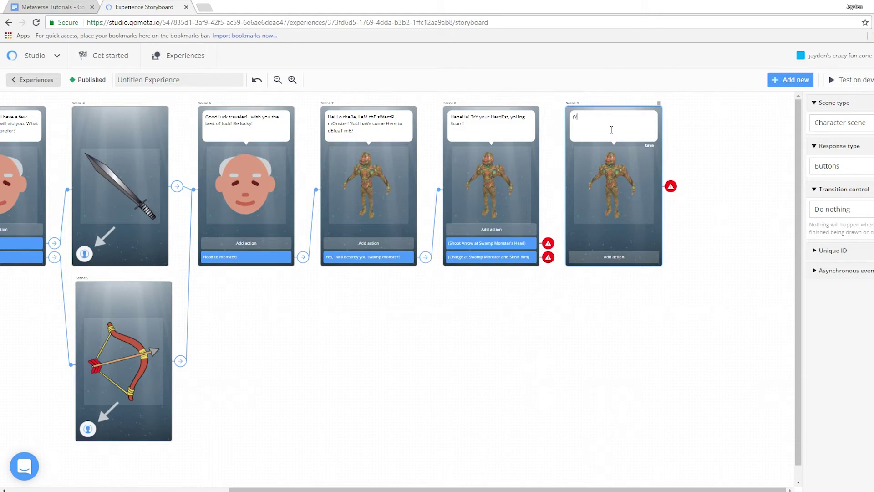
pyautogui.write('ou slash th')
pyautogui.press('BackSpace')
pyautogui.press('BackSpace')
pyautogui.write('S')
pyautogui.press('BackSpace')
pyautogui.write("Swamp Monster's")
pyautogui.write(' gut, and his s')
pyautogui.write('wampy inside')
pyautogui.write('s fall to the ground) YoU')
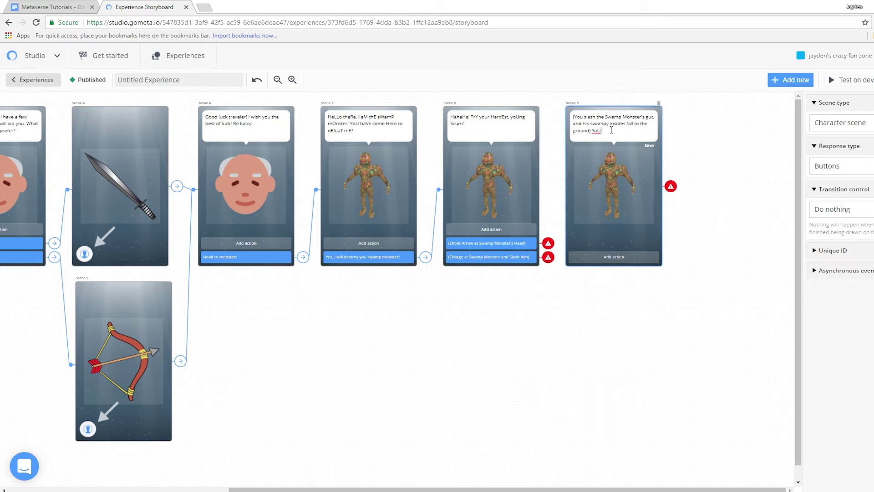
pyautogui.write(' Actuall')
pyautogui.write('e Fallen!')
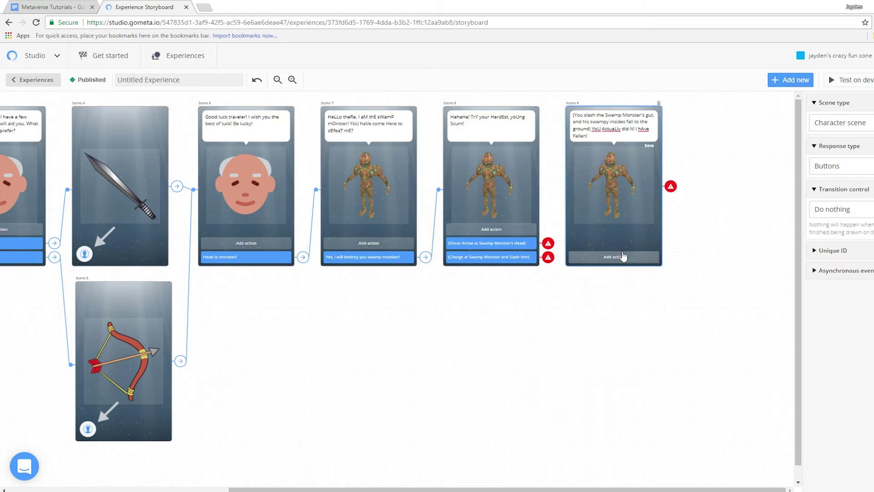
# Give Scene 9 the reply 'Go back to the old man for your reward.'.
pyautogui.click(614, 257)
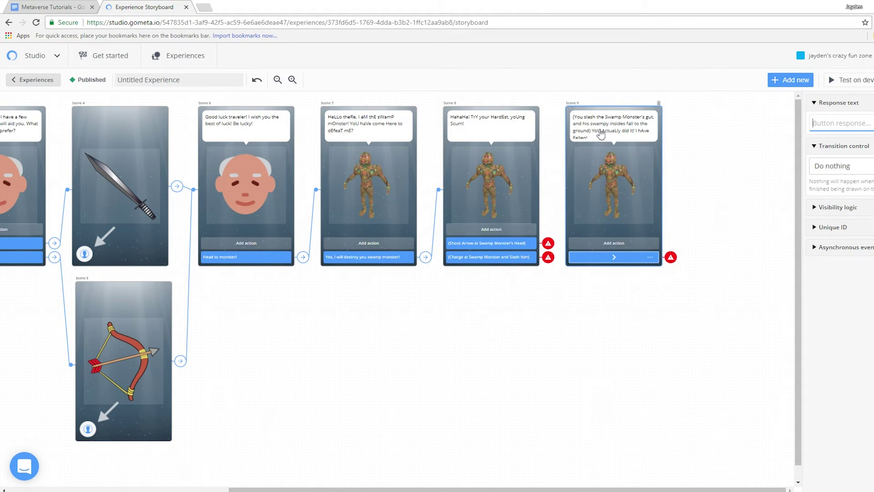
pyautogui.click(599, 135)
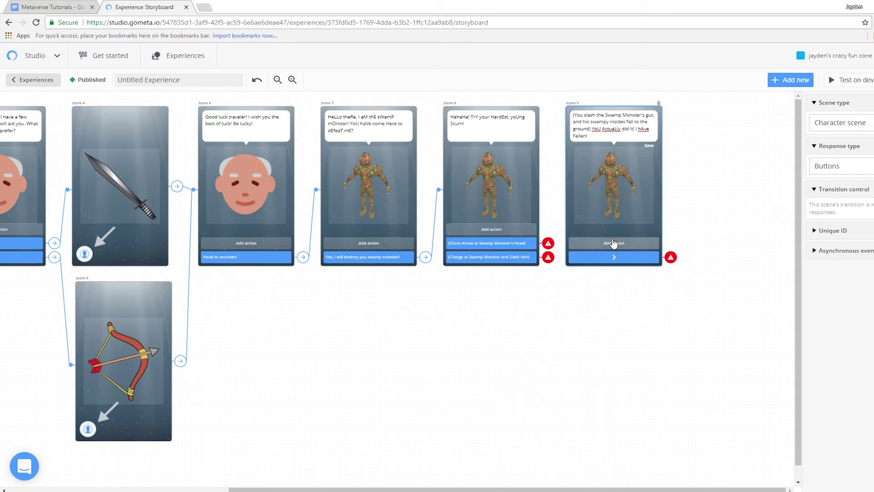
pyautogui.click(613, 260)
pyautogui.write('Go back to the old man for your re')
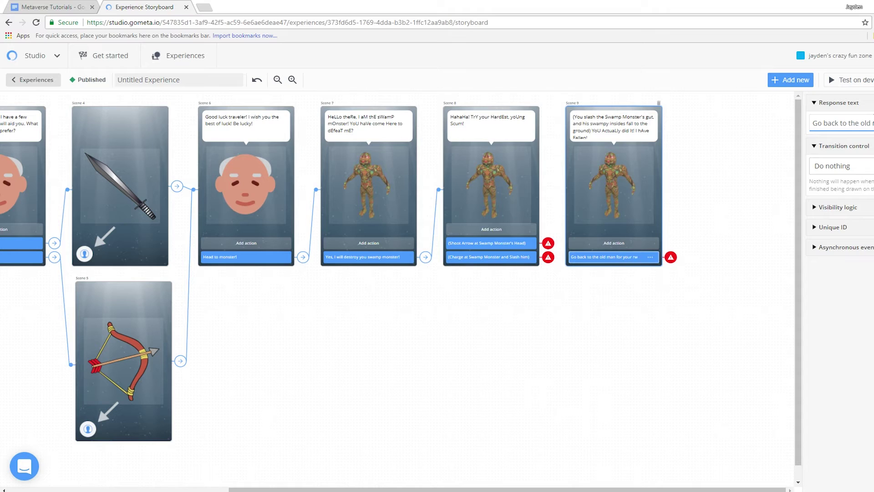
pyautogui.write('ward.')
# Make Scene 8's Charge at Swamp Monster response transition to Scene 9.
pyautogui.click(527, 257)
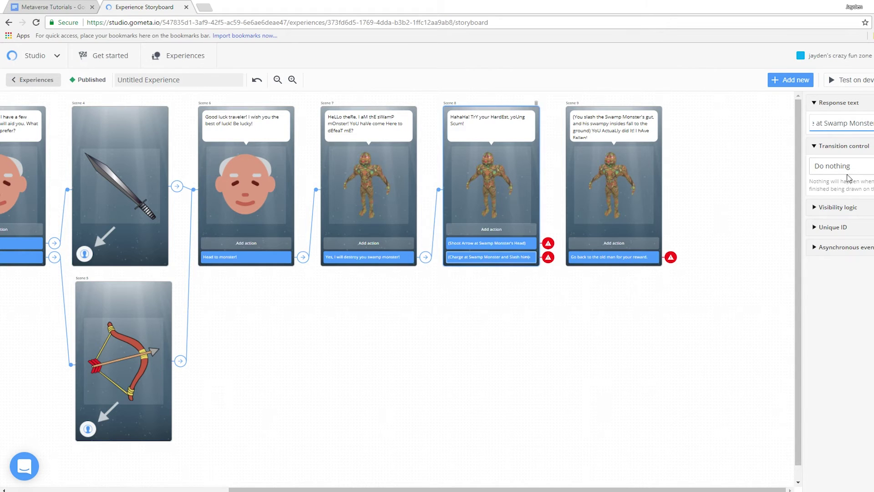
pyautogui.click(848, 178)
pyautogui.click(850, 201)
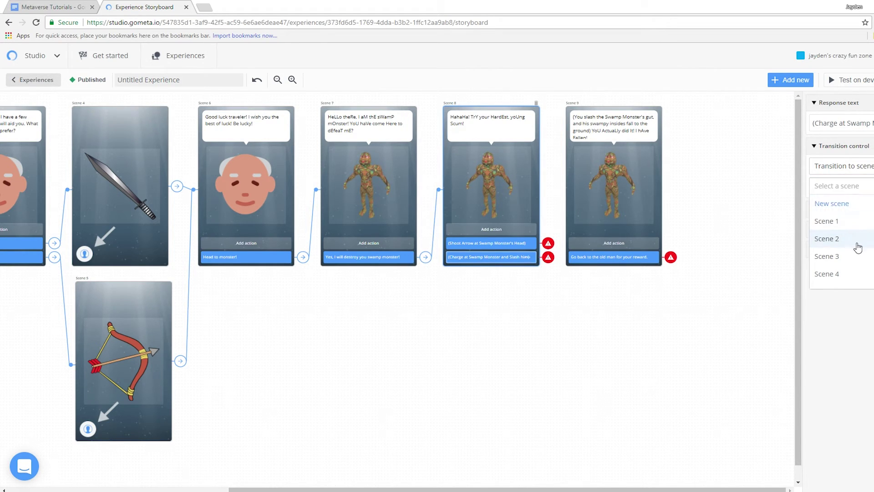
pyautogui.scroll(-3, 858, 250)
pyautogui.click(840, 275)
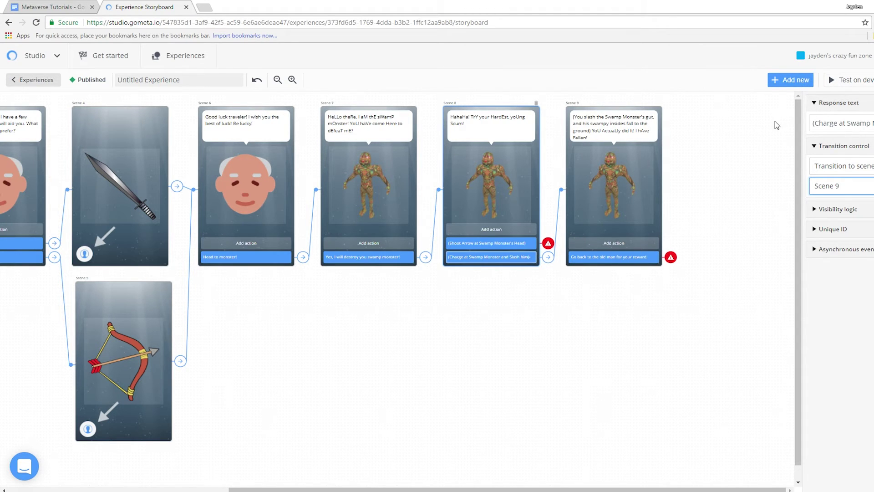
# Add Scene 10 below Scene 8 where the monster, shot in the head by an arrow, admits defeat.
pyautogui.click(790, 80)
pyautogui.click(208, 171)
pyautogui.moveTo(718, 169)
pyautogui.mouseDown()
pyautogui.moveTo(488, 360)
pyautogui.moveTo(465, 342)
pyautogui.mouseUp()
pyautogui.click(507, 290)
pyautogui.write('You shoot any')
pyautogui.press('BackSpace')
pyautogui.write('arrow ')
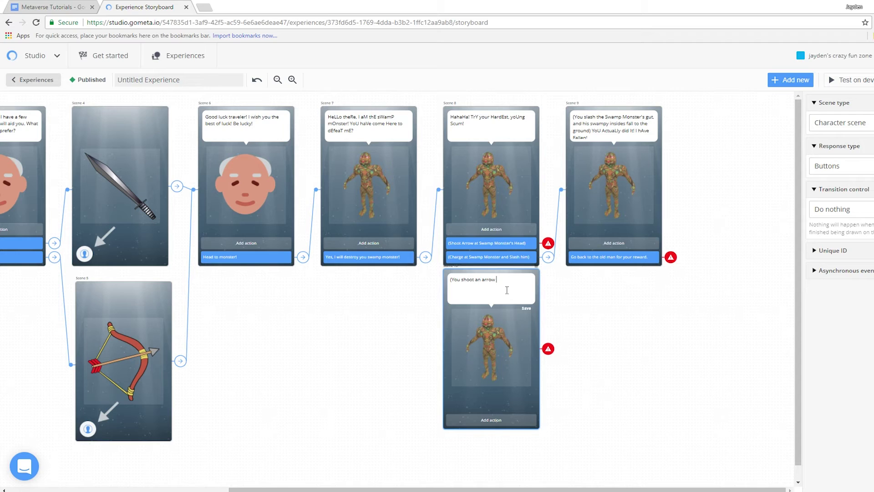
pyautogui.write('right at the S')
pyautogui.write('wamp mon')
pyautogui.press('BackSpace')
pyautogui.press('BackSpace')
pyautogui.write("nster's head) (H")
pyautogui.write('e talks with an arrow ')
pyautogui.write('hanging out) I ')
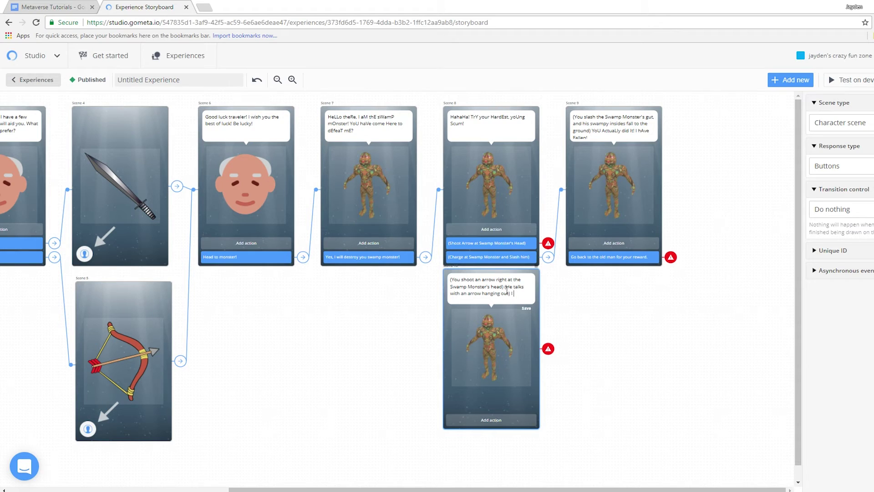
pyautogui.write('HaVe Fallen! ')
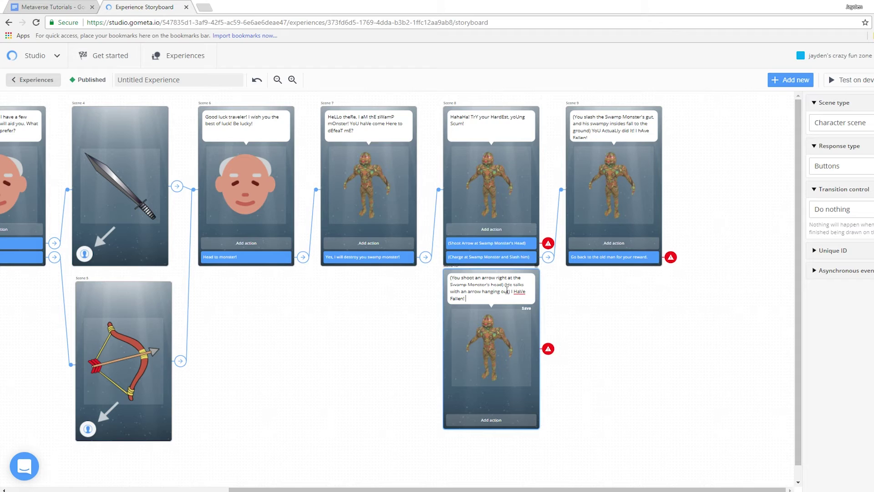
pyautogui.write('I got One')
# Give Scene 10 the reply 'Go back to the old man for your reward.'.
pyautogui.click(459, 419)
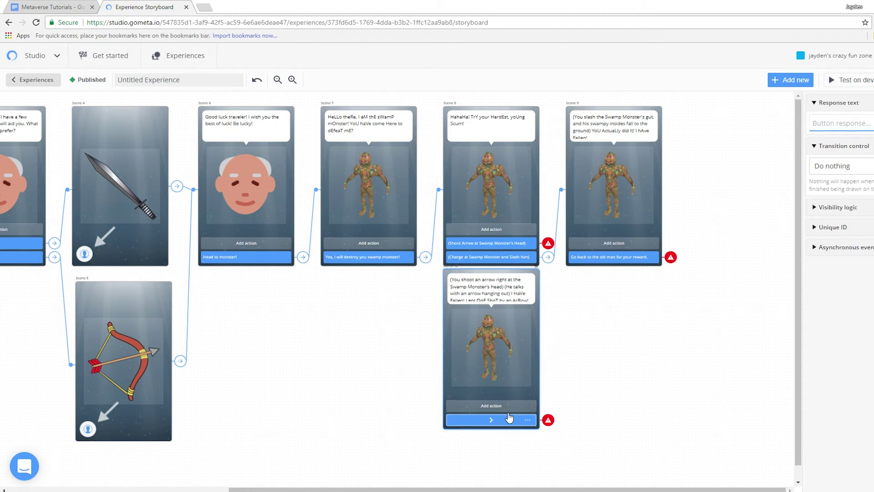
pyautogui.scroll(-1, 571, 351)
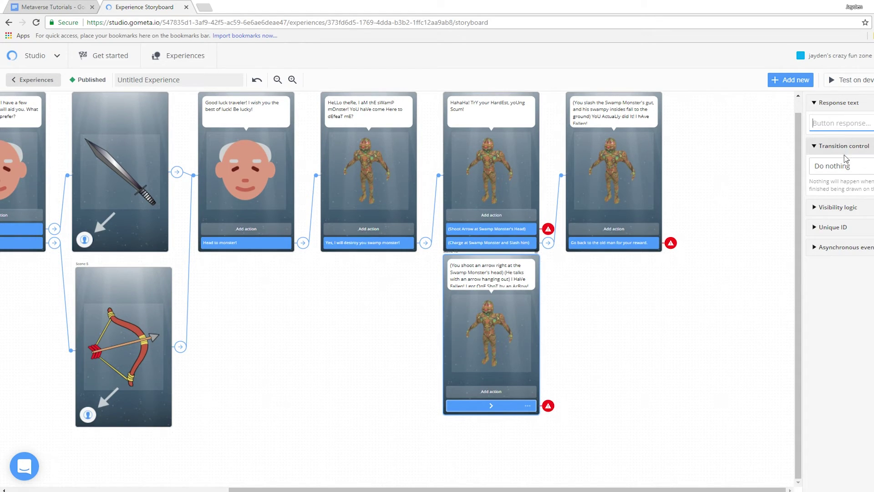
pyautogui.click(863, 120)
pyautogui.write('Go back to the old man fo')
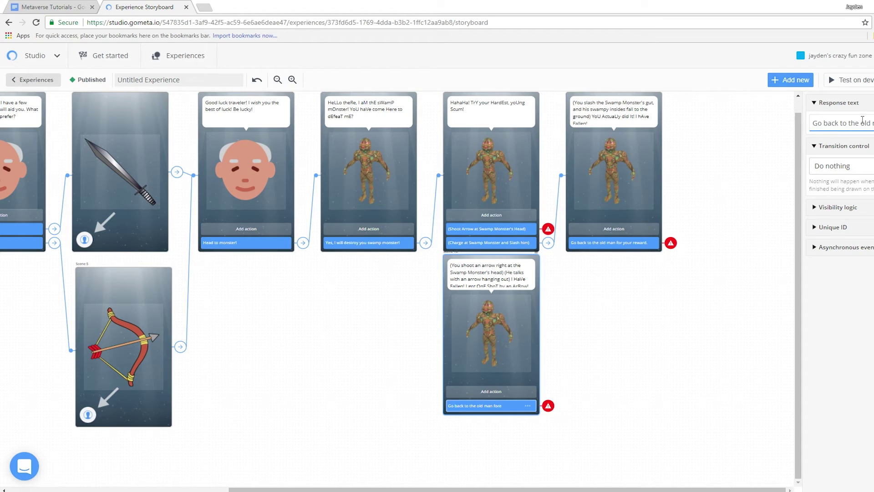
pyautogui.write(' reward.')
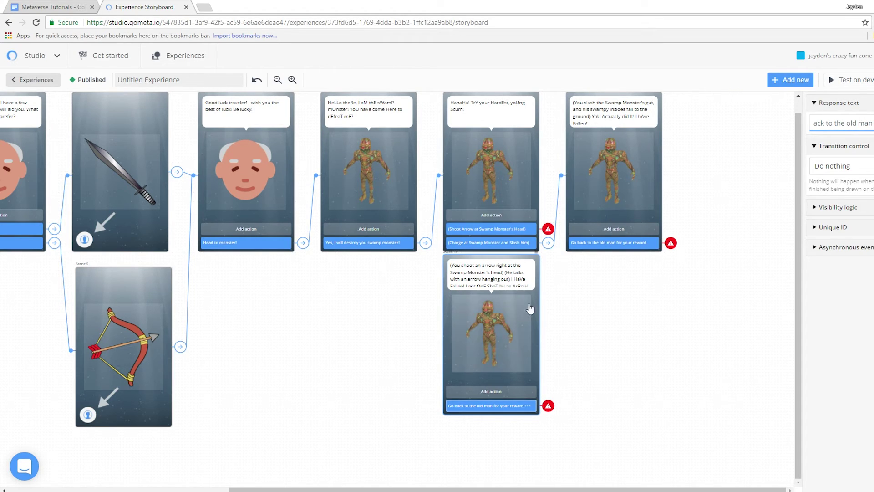
# Make Scene 8's Shoot Arrow response transition to Scene 10.
pyautogui.click(528, 230)
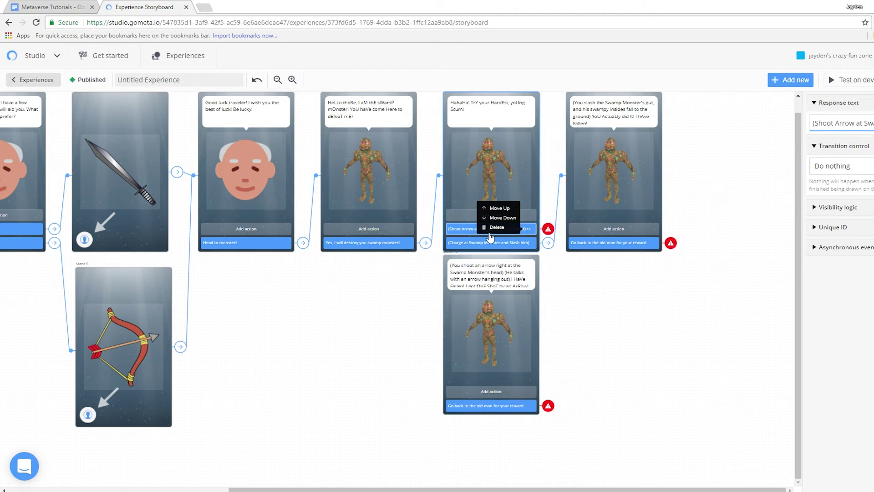
pyautogui.click(473, 234)
pyautogui.click(859, 174)
pyautogui.click(854, 102)
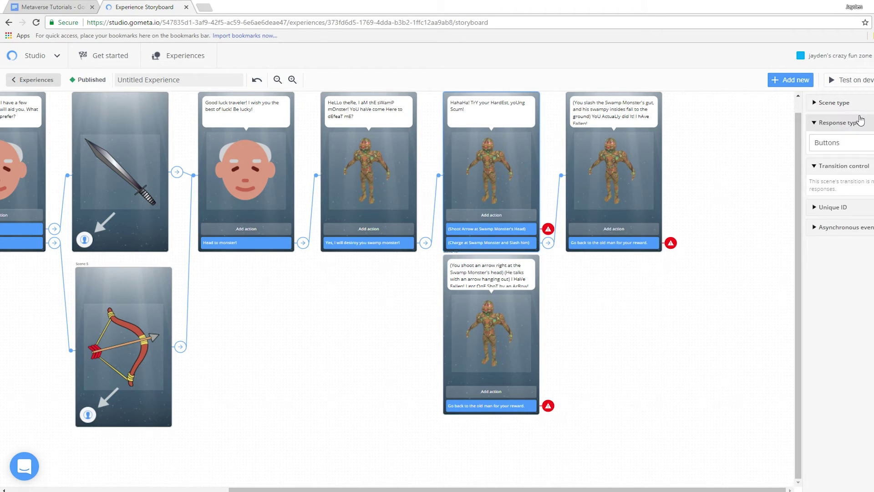
pyautogui.click(854, 121)
pyautogui.click(859, 104)
pyautogui.click(492, 230)
pyautogui.click(863, 171)
pyautogui.click(850, 198)
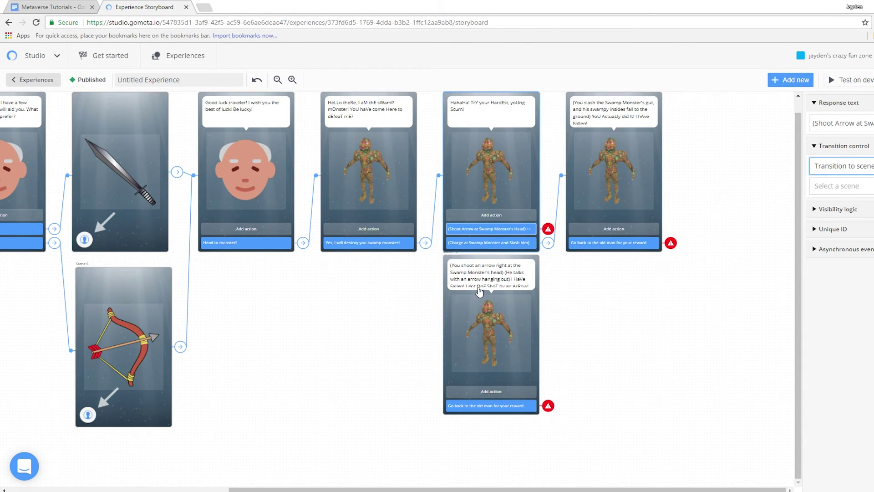
pyautogui.moveTo(480, 292); pyautogui.dragTo(482, 305)
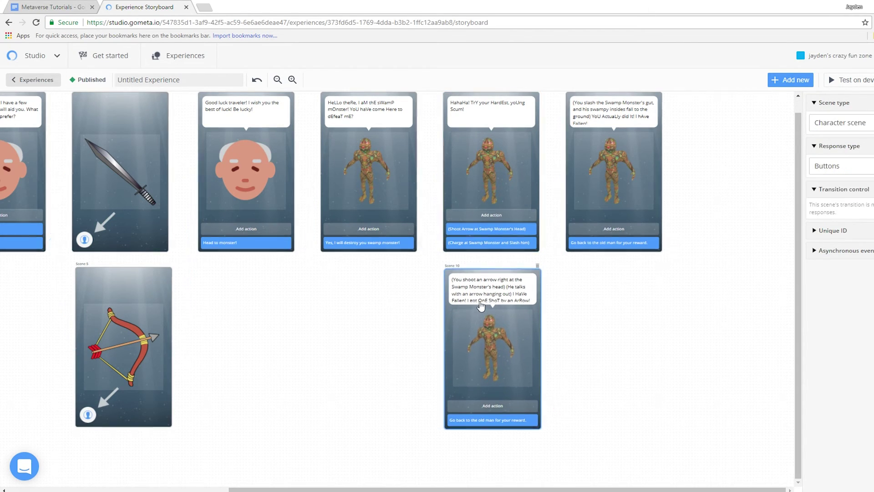
pyautogui.click(492, 230)
pyautogui.click(847, 186)
pyautogui.click(839, 276)
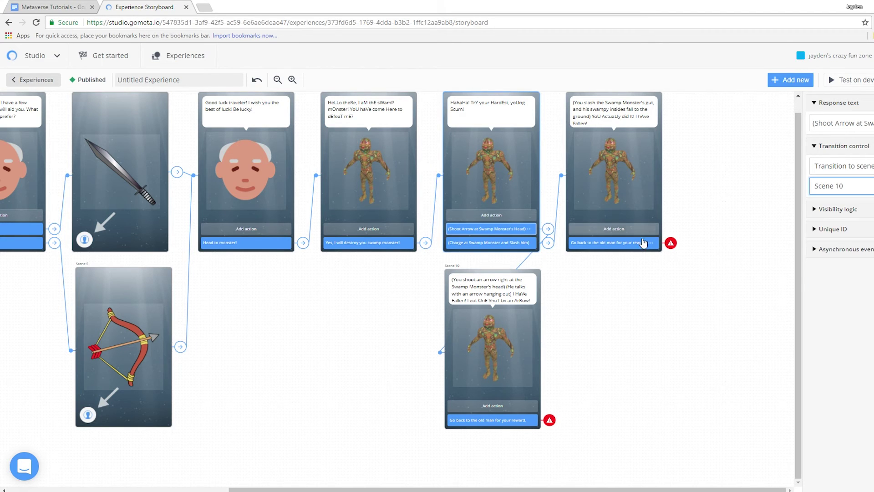
pyautogui.click(630, 243)
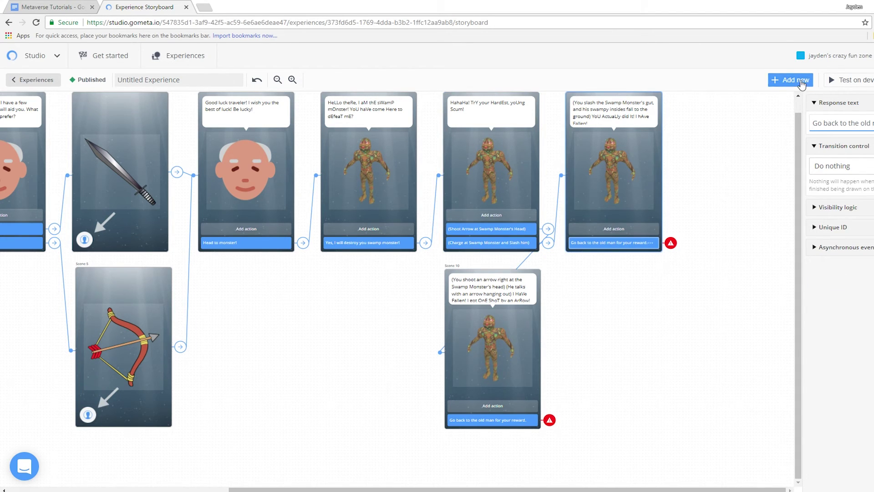
# Add a new Character scene and write its dialogue thanking the traveler and giving 1000 gold.
pyautogui.click(791, 80)
pyautogui.click(177, 171)
pyautogui.click(726, 127)
pyautogui.write('T')
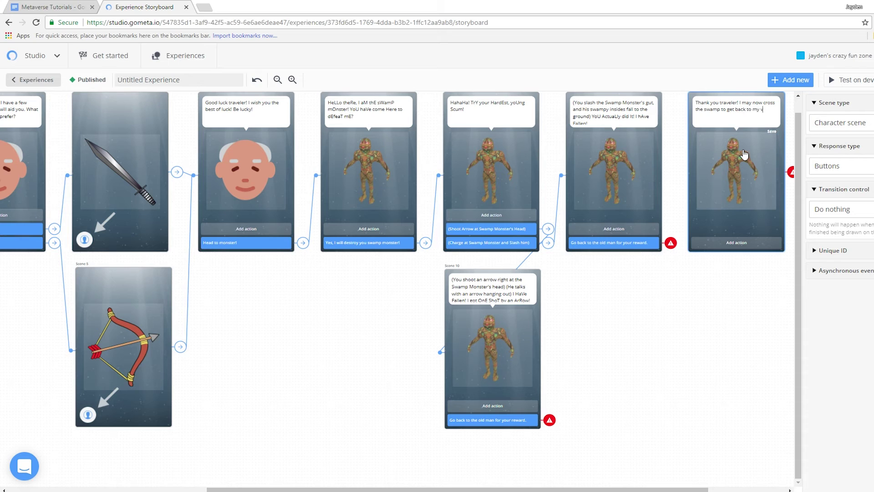
# Set the scene's character to Old Man, add a blank response button, and refine his speech.
pyautogui.click(745, 155)
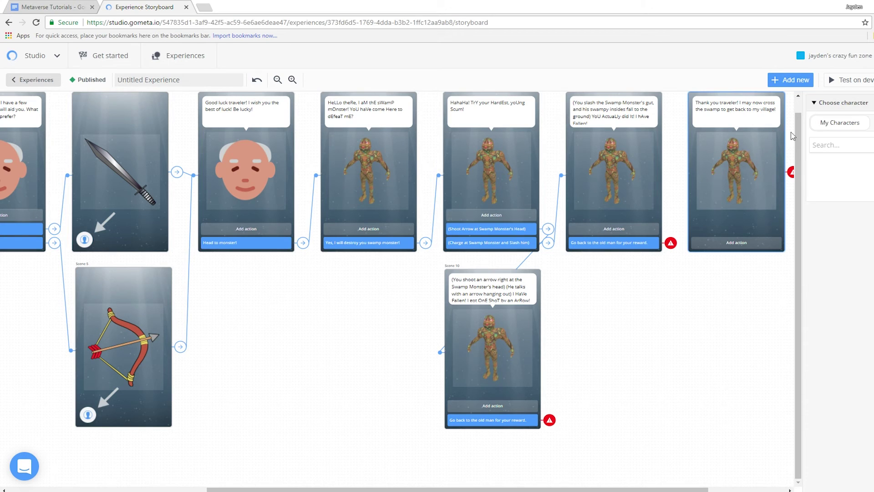
pyautogui.write('old man')
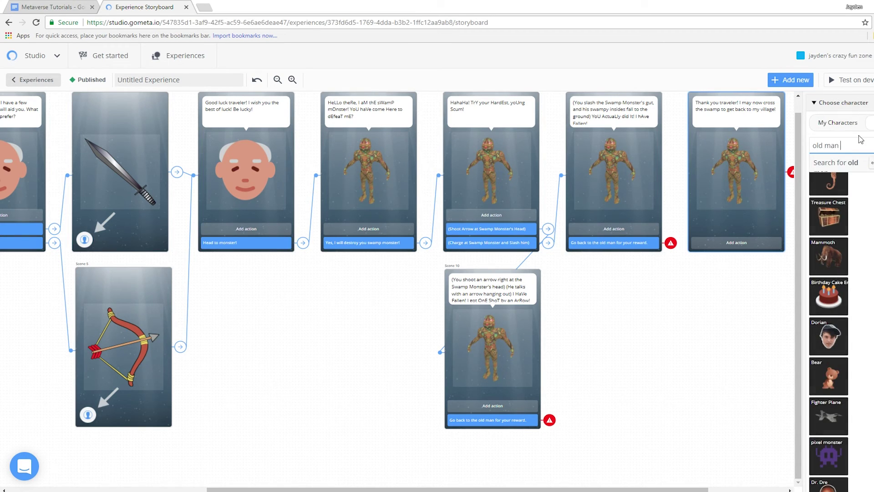
pyautogui.press('Return')
pyautogui.click(829, 175)
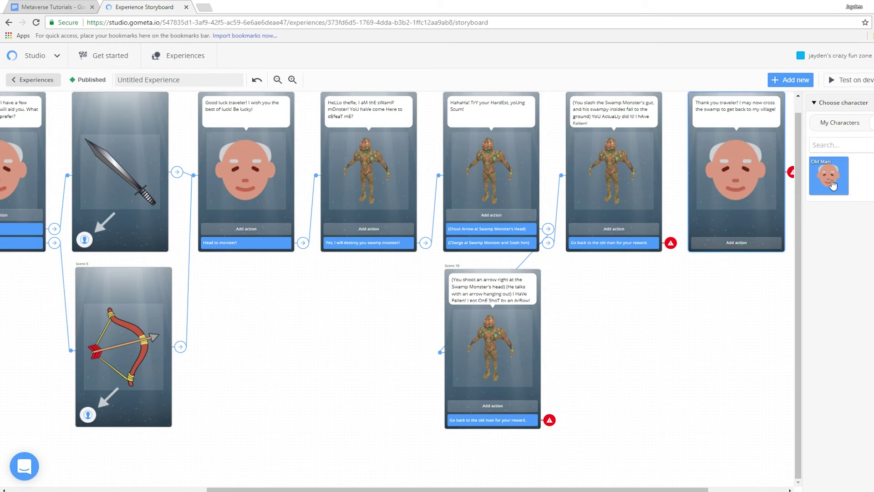
pyautogui.click(737, 243)
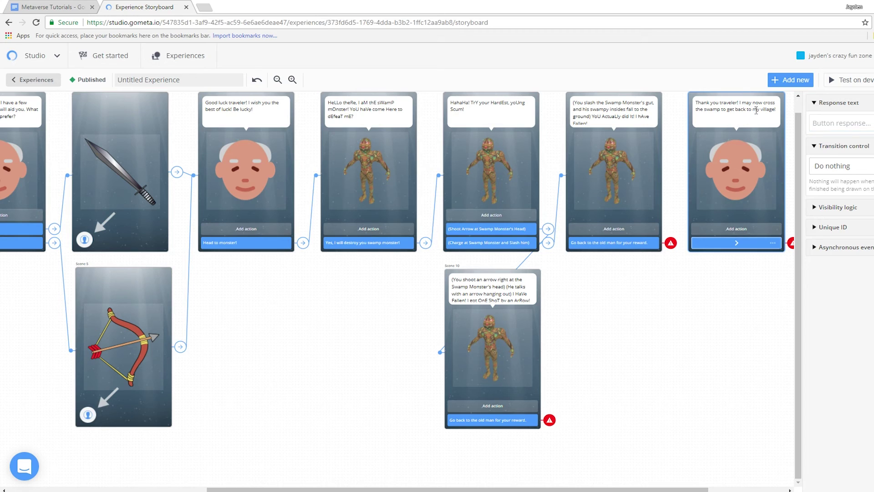
pyautogui.click(755, 109)
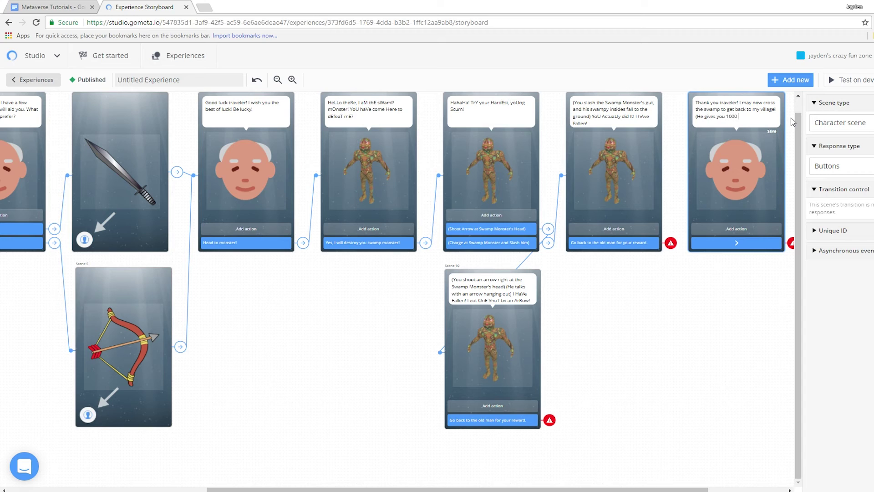
pyautogui.write('(He gives you 1000 gold)')
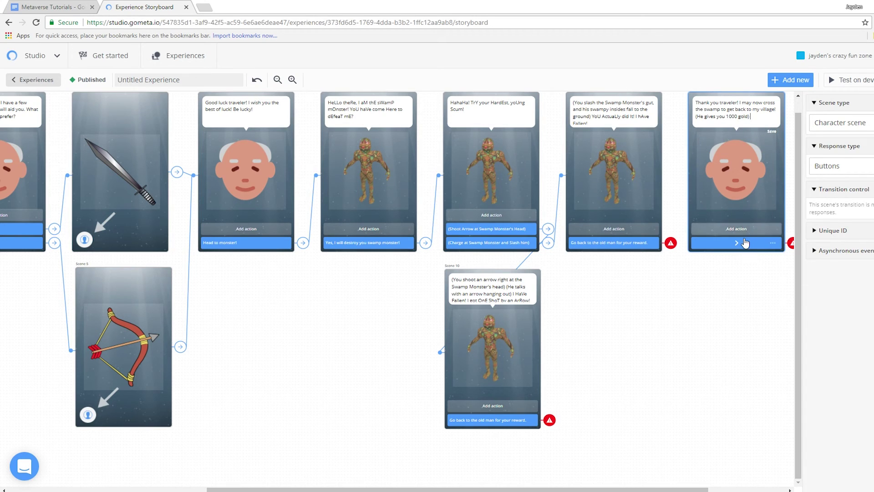
# Write Scene 11's 'Carry on down the road. (Game END.)' reply and link Scene 9's go-back response to Scene 11.
pyautogui.click(742, 245)
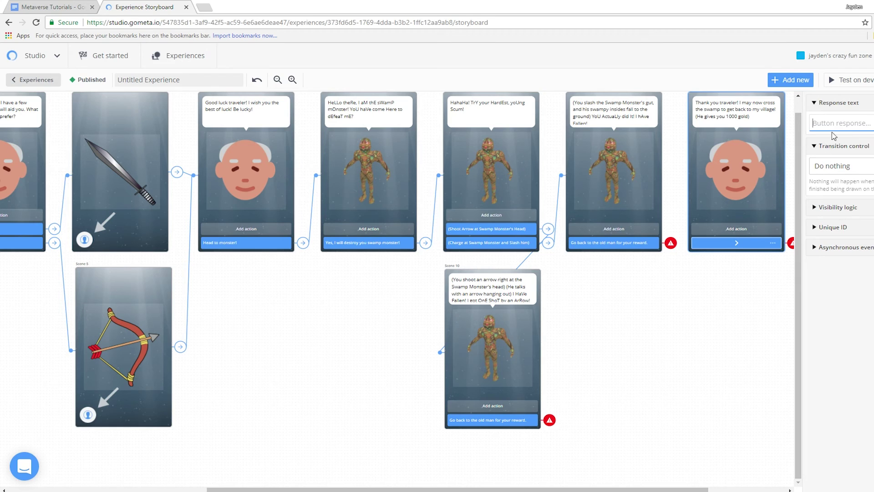
pyautogui.write('Lea')
pyautogui.write('Carry on down the road. (Game E')
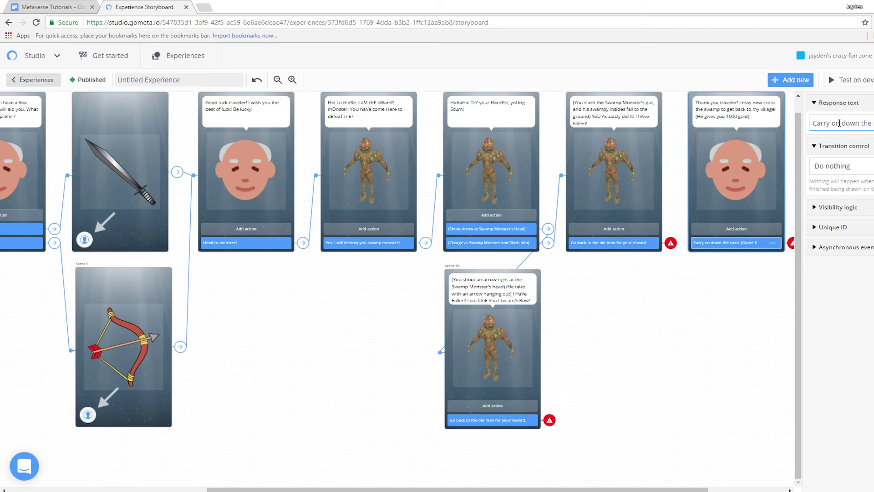
pyautogui.write('n')
pyautogui.write('D.)')
pyautogui.click(642, 246)
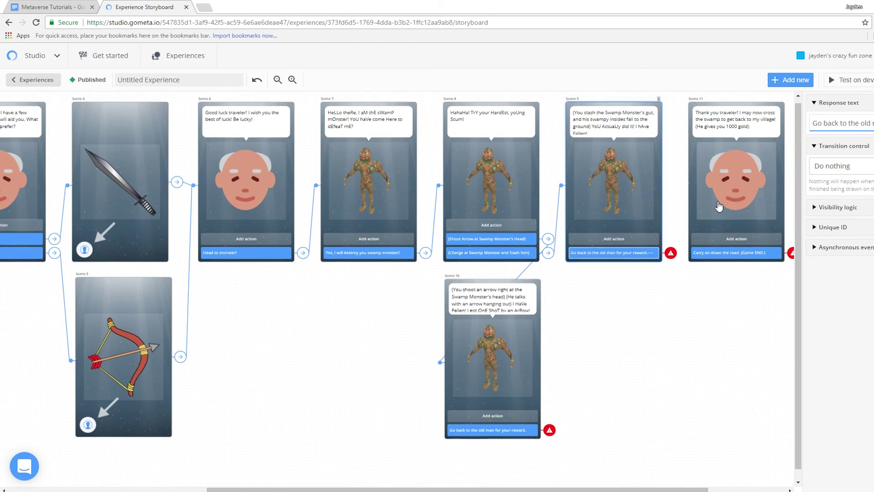
pyautogui.click(867, 166)
pyautogui.click(858, 202)
pyautogui.click(849, 186)
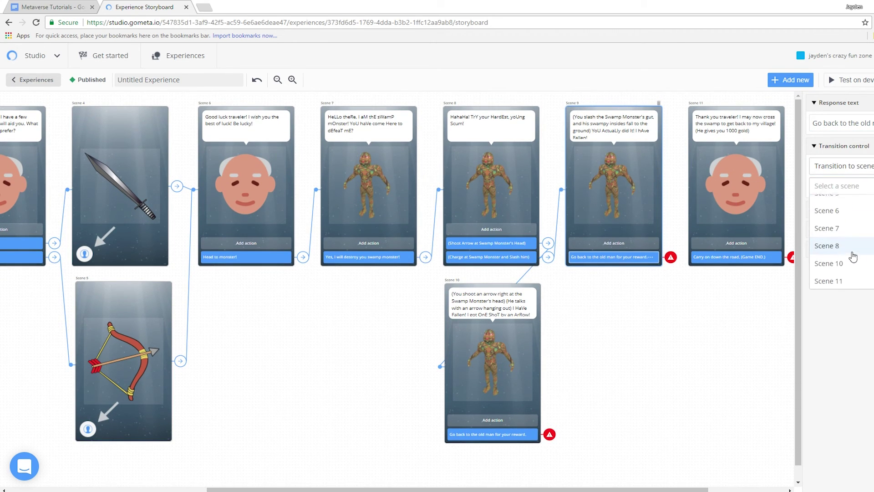
pyautogui.click(845, 280)
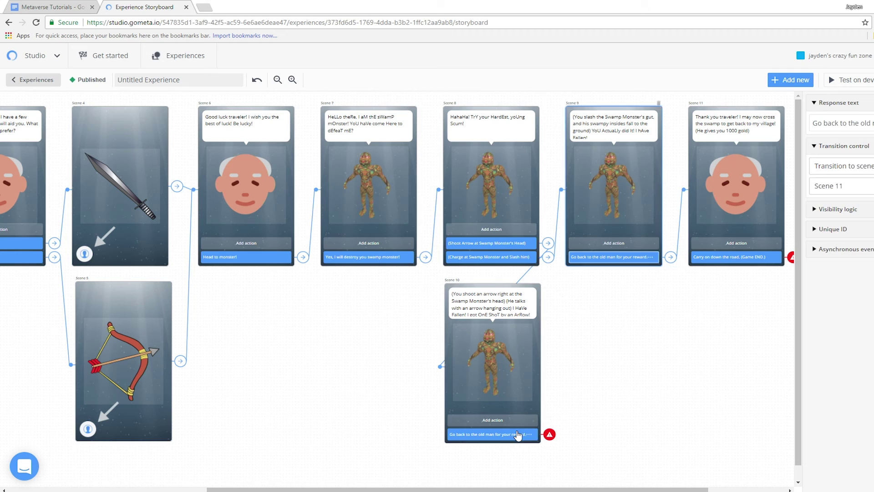
# Link Scene 10's 'Go back to the old man' response to Scene 11 as well.
pyautogui.click(517, 434)
pyautogui.click(847, 166)
pyautogui.click(854, 208)
pyautogui.click(849, 185)
pyautogui.scroll(-3, 861, 239)
pyautogui.click(843, 277)
# Set Scene 11's 'Carry on down the road' response to End experience.
pyautogui.click(753, 259)
pyautogui.click(847, 166)
pyautogui.click(853, 237)
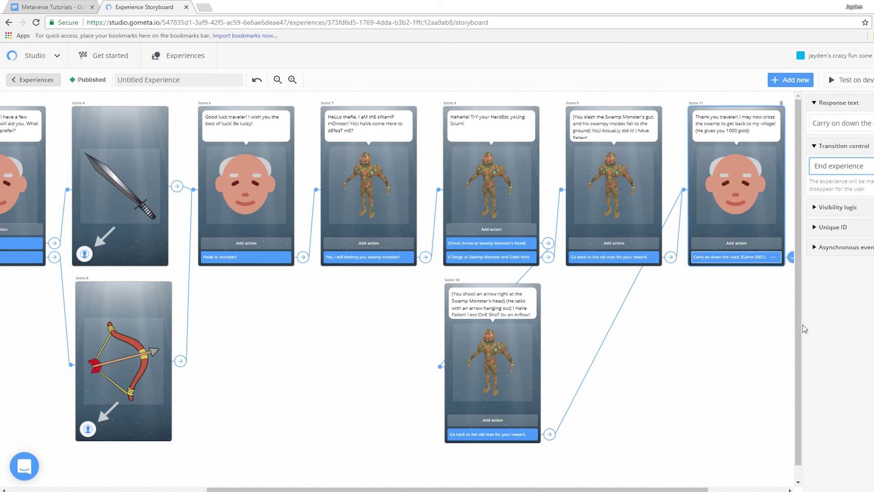
pyautogui.moveTo(683, 489); pyautogui.dragTo(409, 489)
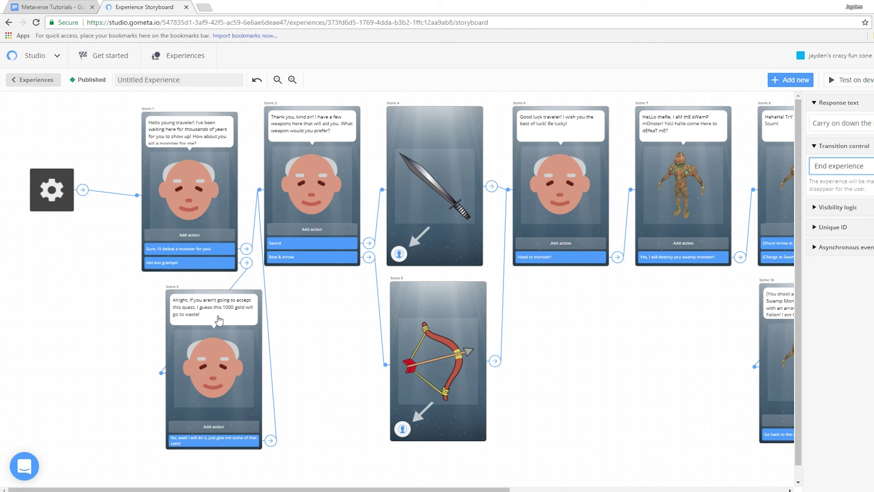
pyautogui.moveTo(247, 489); pyautogui.dragTo(399, 482)
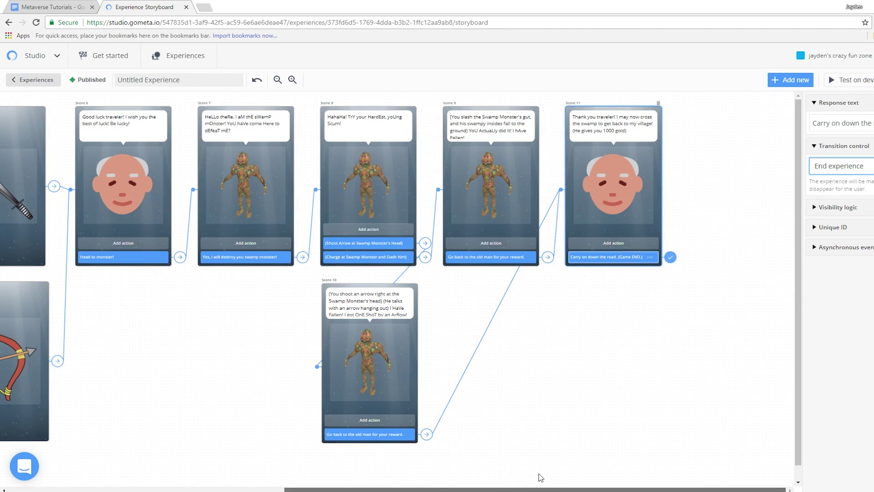
pyautogui.moveTo(400, 482); pyautogui.dragTo(605, 451)
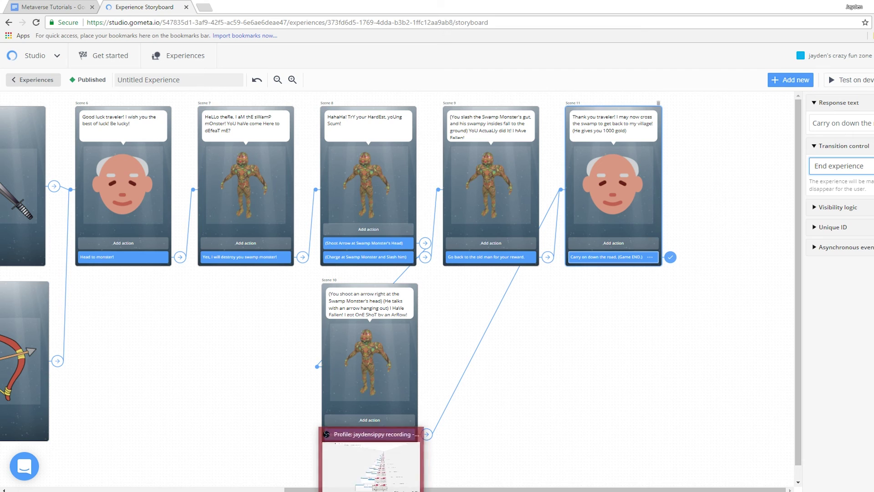
# Switch to the VLC phone mirror to play through the finished experience on the device.
pyautogui.click(373, 464)
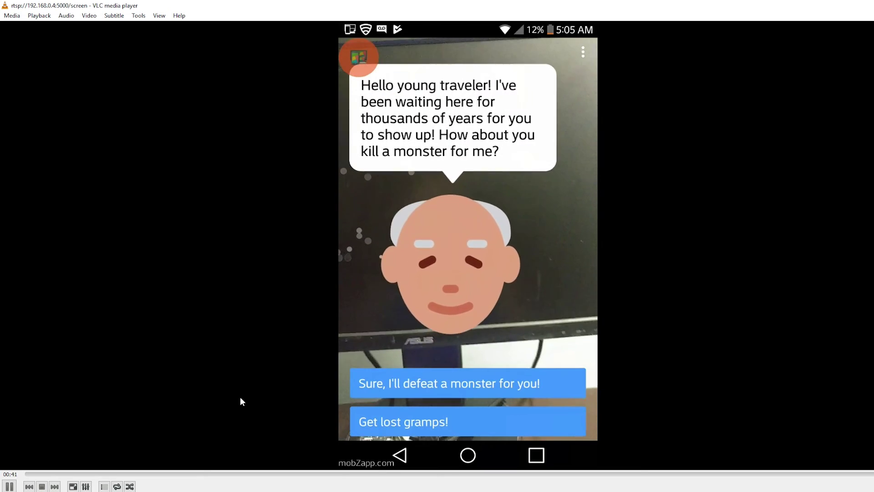